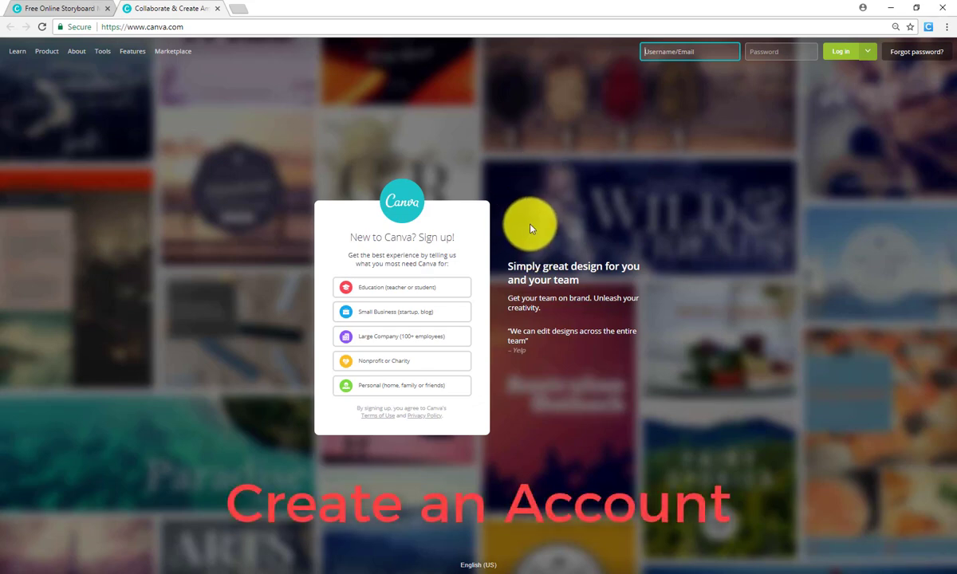
# Choose education sign-up and bring up the sign-up-with-email registration form
pyautogui.click(385, 297)
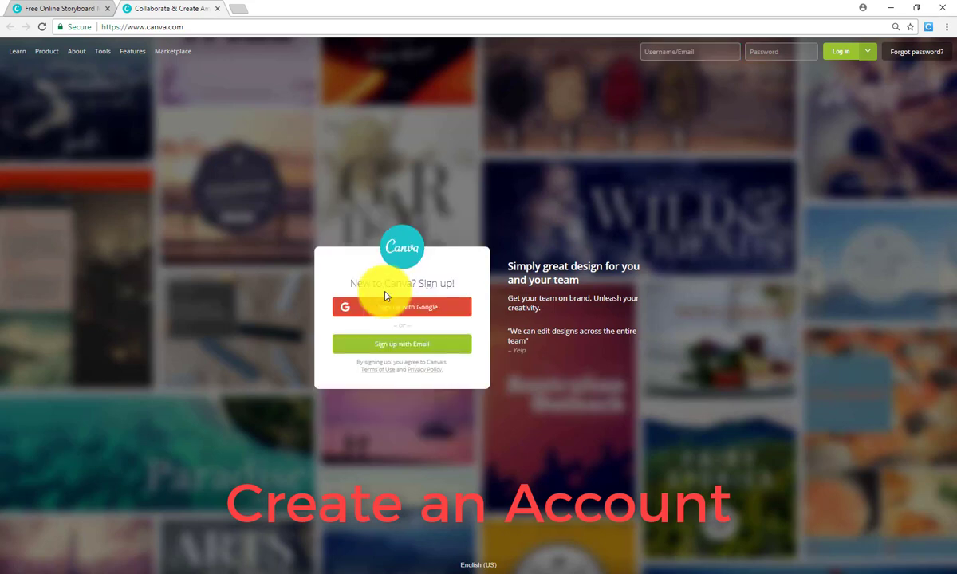
pyautogui.click(414, 354)
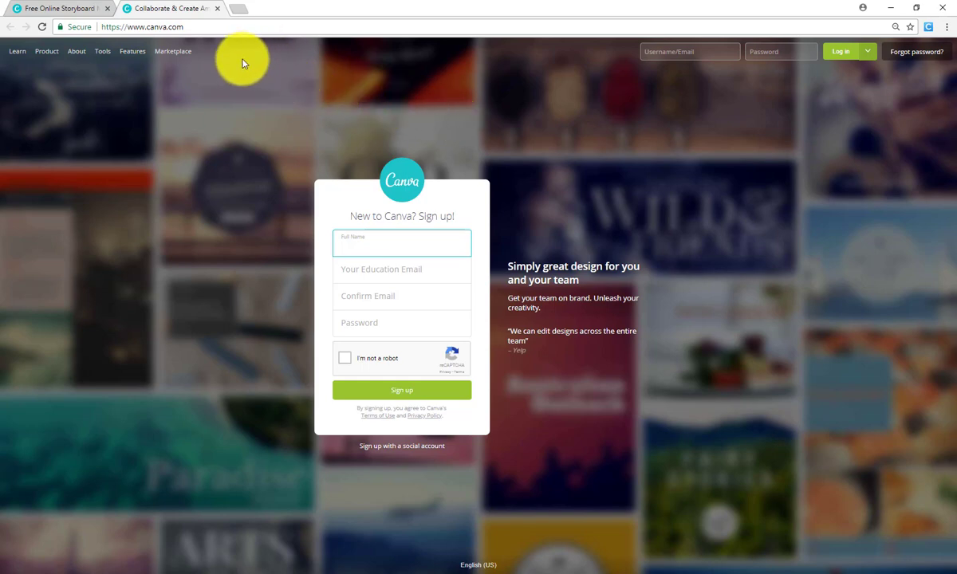
# Close the Canva sign-up browser tab to reach the signed-in account home
pyautogui.click(217, 9)
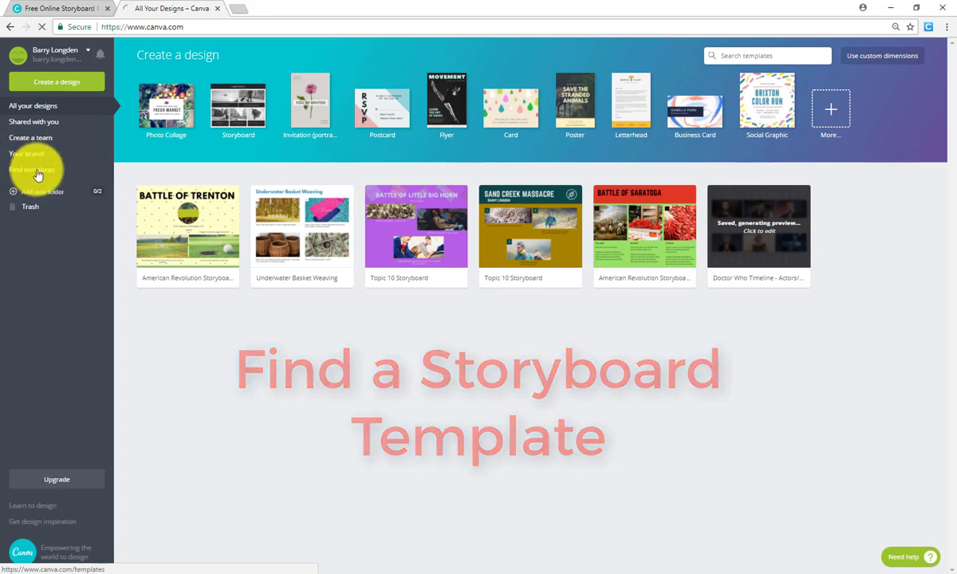
# Search Canva templates for 'storyboard' and scroll through the storyboard results
pyautogui.click(36, 171)
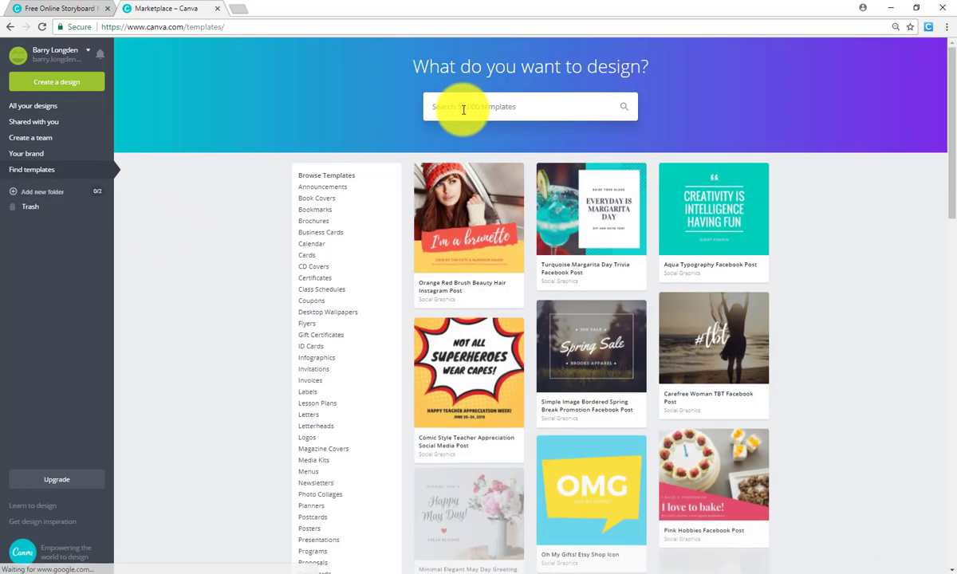
pyautogui.click(464, 110)
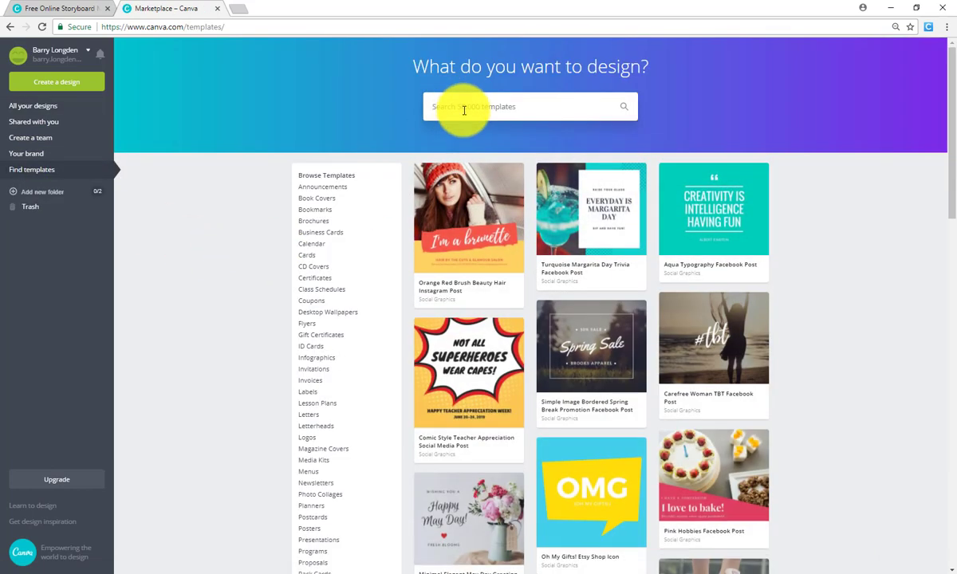
pyautogui.write('storyboard')
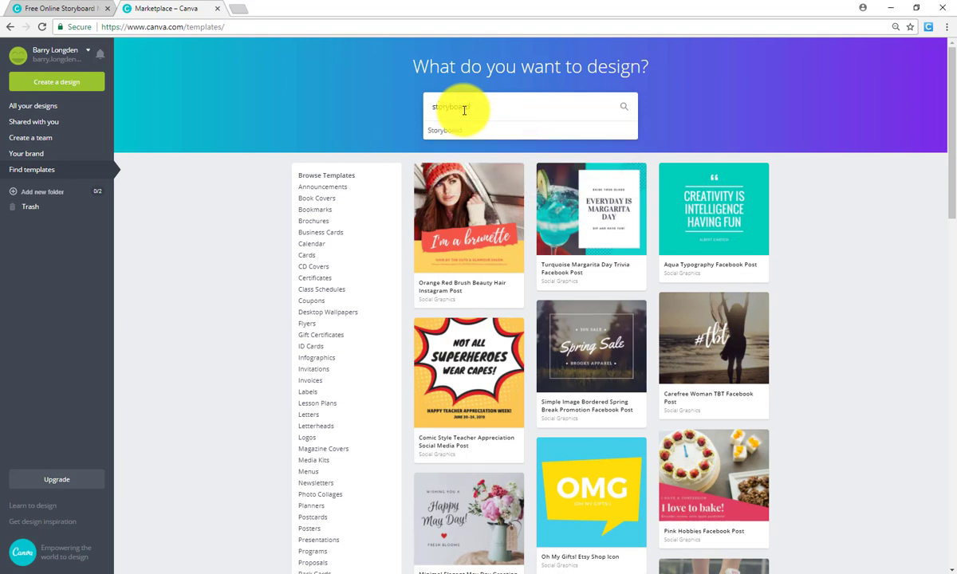
pyautogui.click(453, 132)
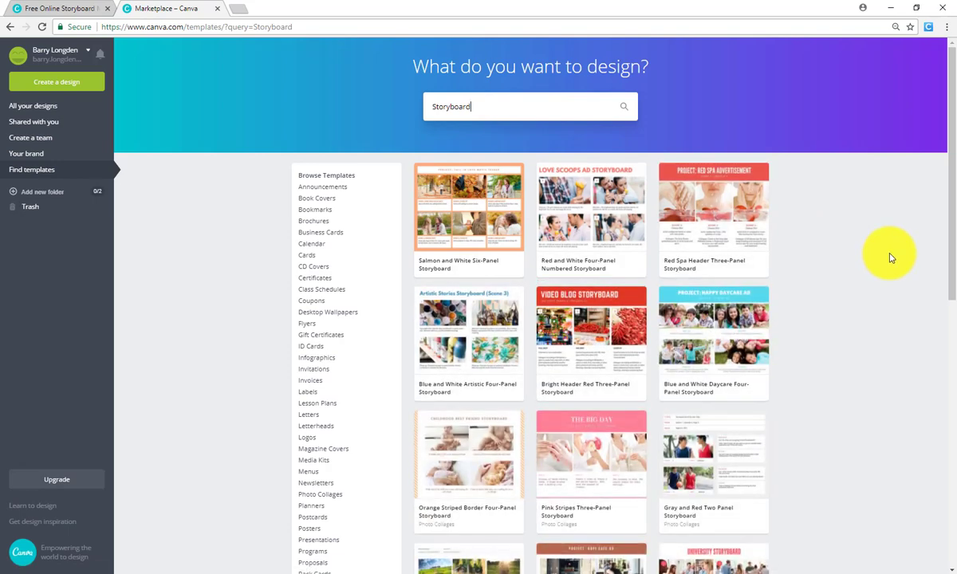
pyautogui.scroll(-5, 891, 257)
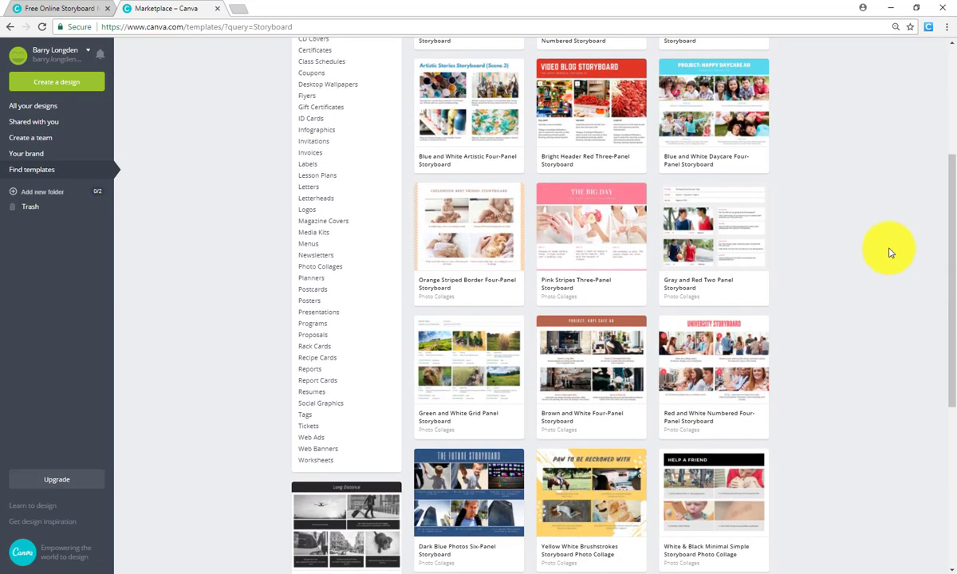
pyautogui.scroll(-3, 891, 252)
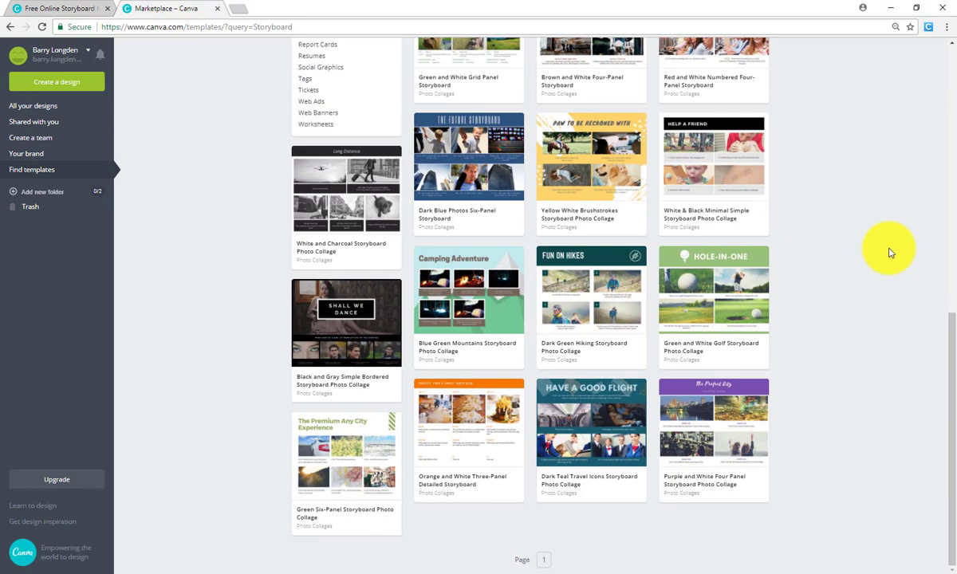
pyautogui.scroll(7, 891, 253)
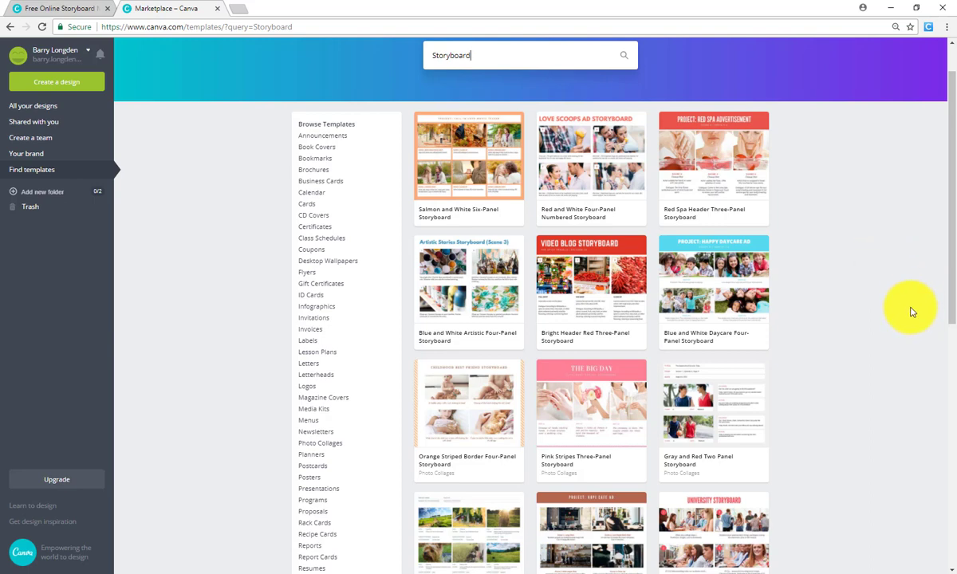
# Open the Salmon and White Six-Panel Storyboard template and start a new design from it
pyautogui.click(461, 154)
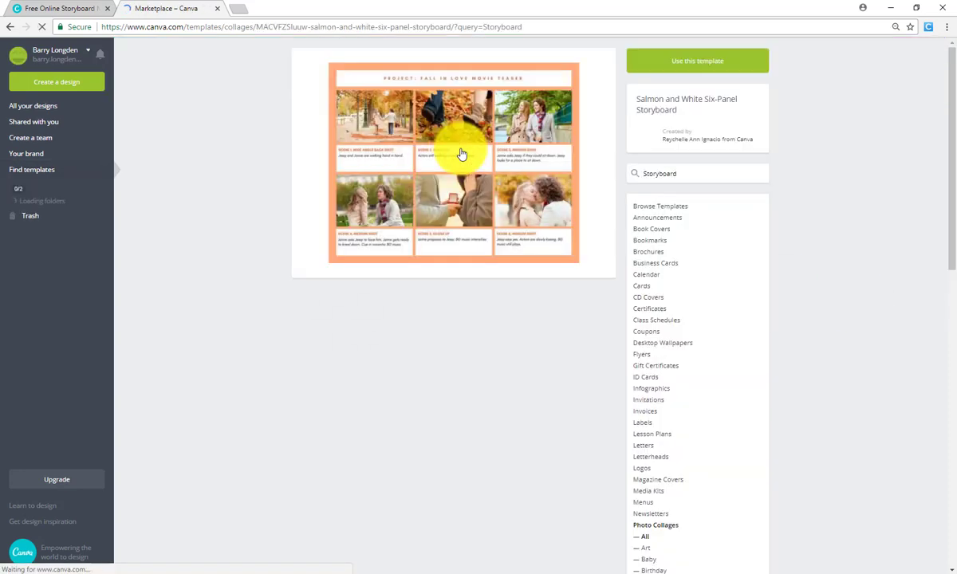
pyautogui.click(673, 73)
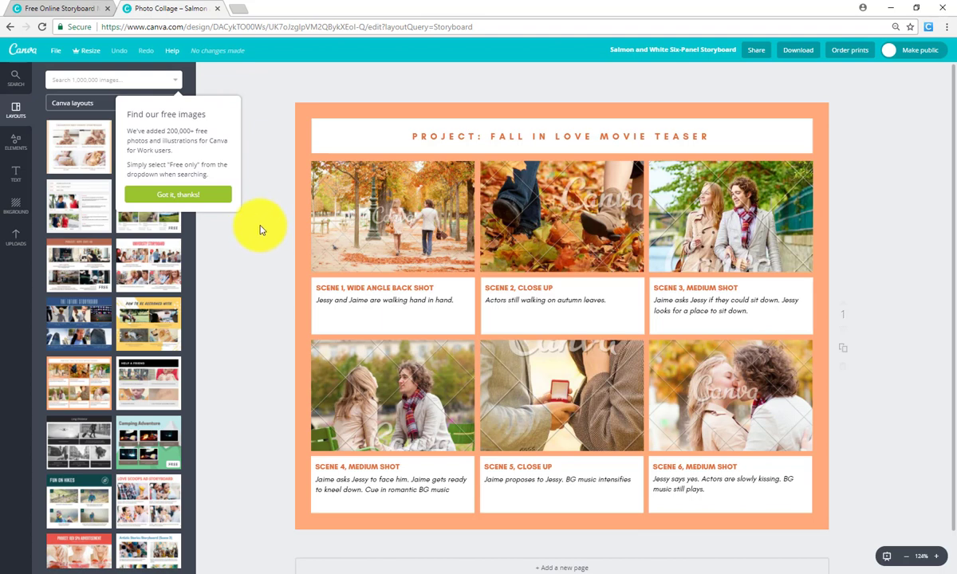
# Dismiss the free images tip, preview a layout over scene 1, then browse Elements and Text styles
pyautogui.click(187, 196)
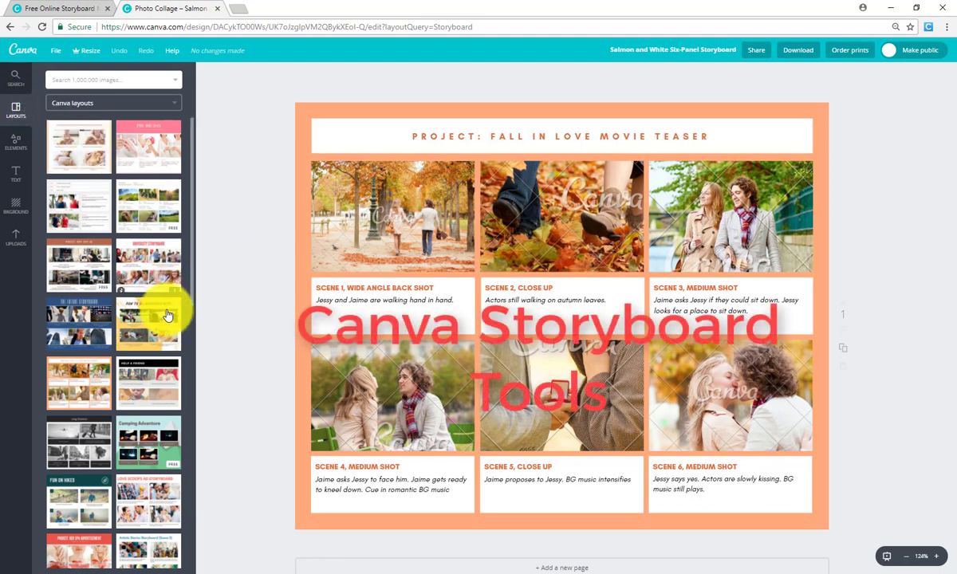
pyautogui.moveTo(167, 316)
pyautogui.mouseDown()
pyautogui.moveTo(342, 299)
pyautogui.moveTo(182, 314)
pyautogui.mouseUp()
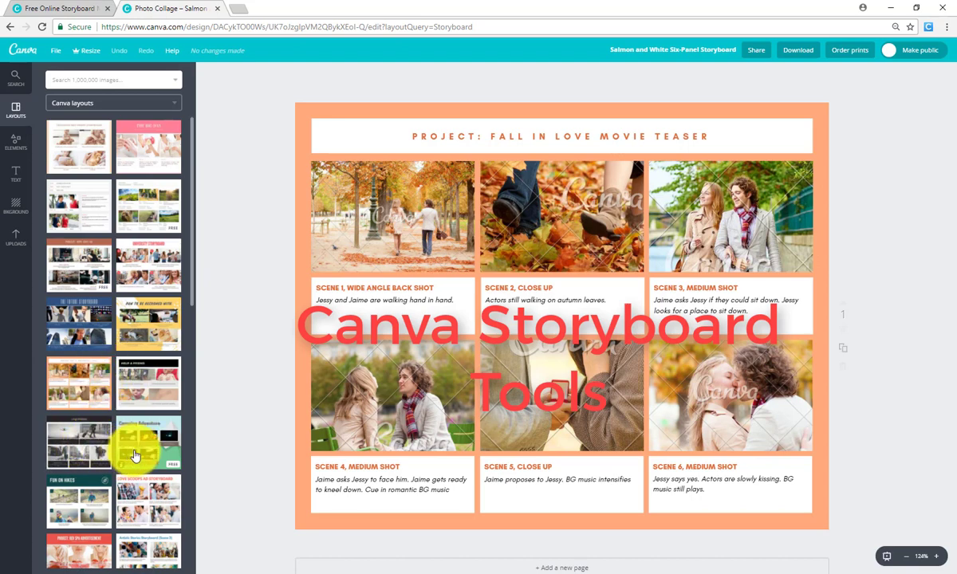
pyautogui.click(19, 144)
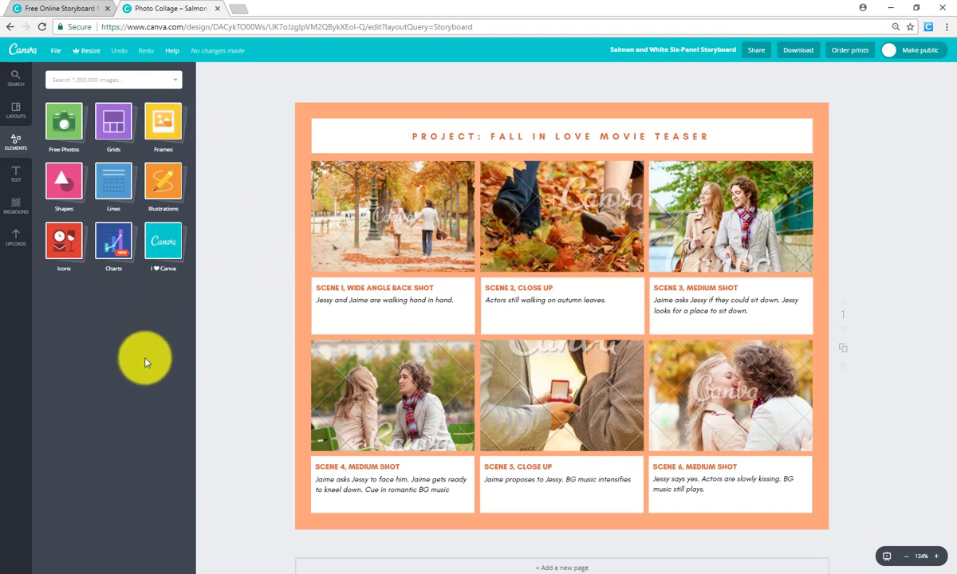
pyautogui.click(16, 180)
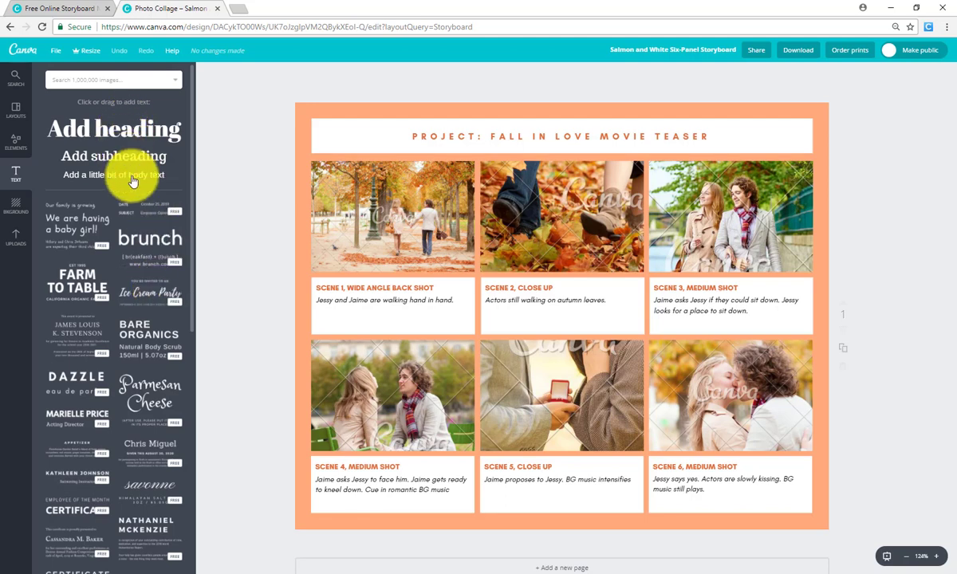
# Browse background colours and uploaded images, then return to the storyboard layouts list
pyautogui.click(16, 207)
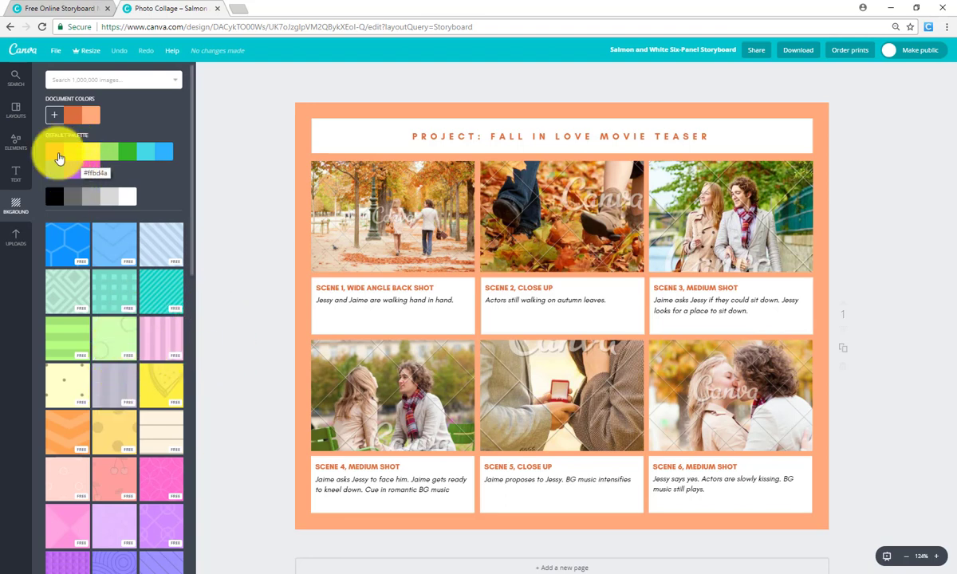
pyautogui.click(53, 115)
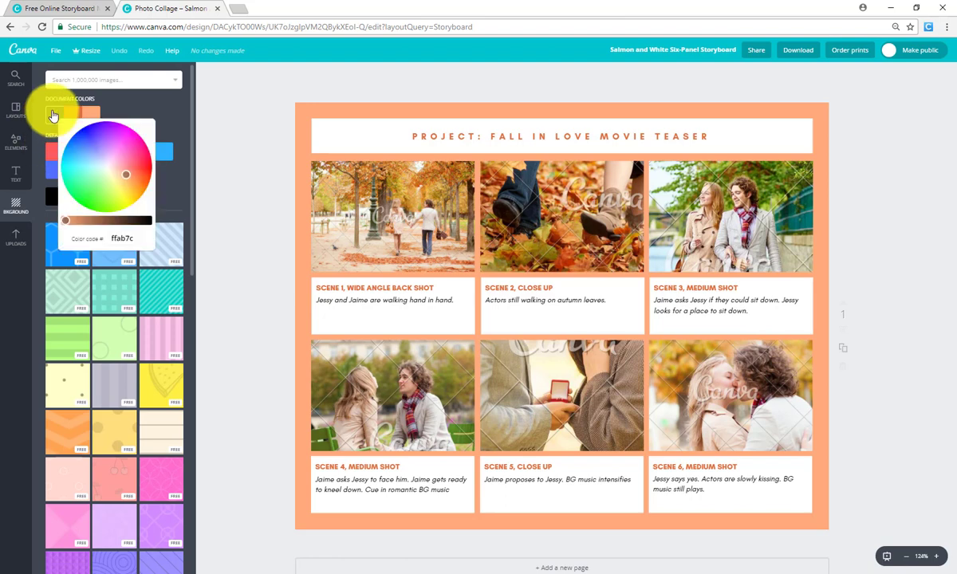
pyautogui.click(118, 99)
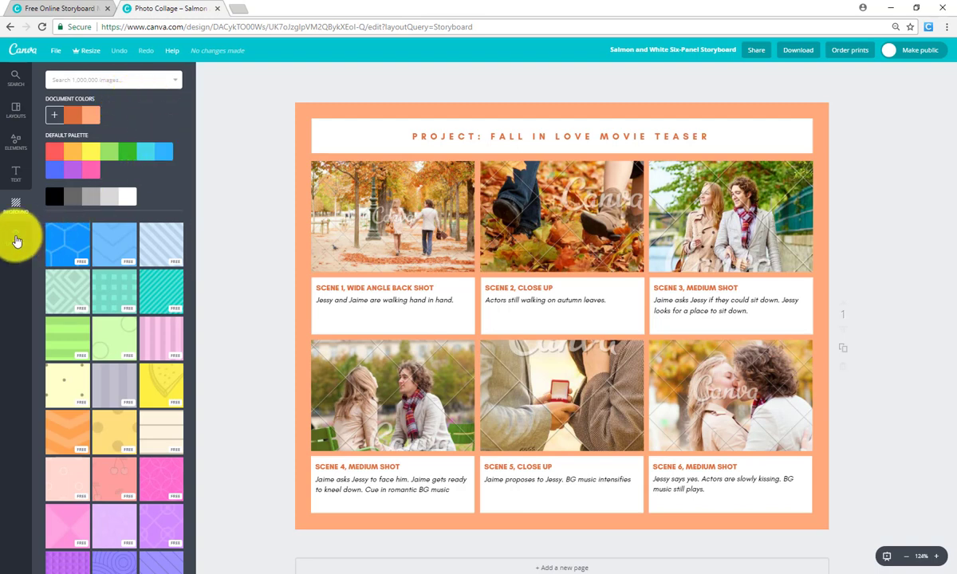
pyautogui.click(16, 239)
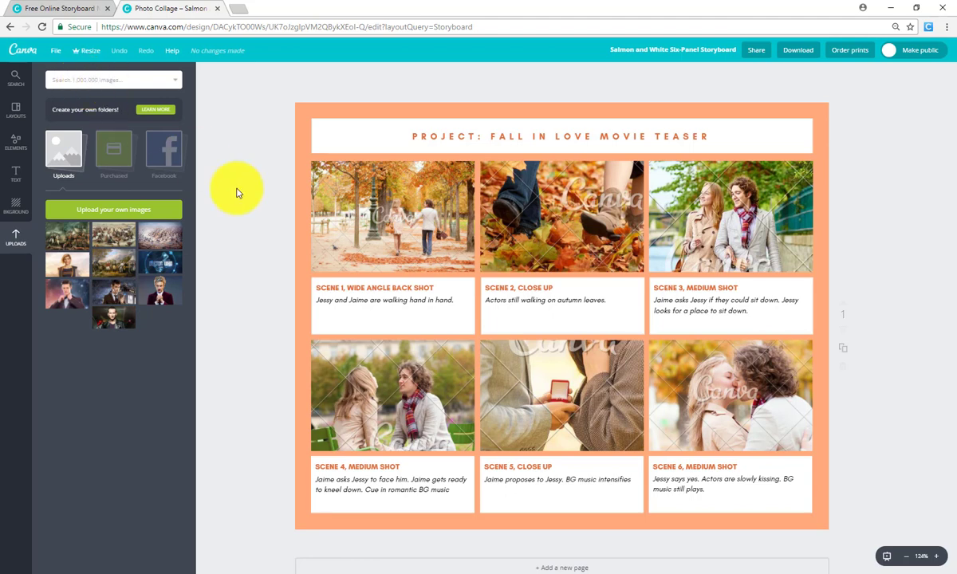
pyautogui.click(18, 113)
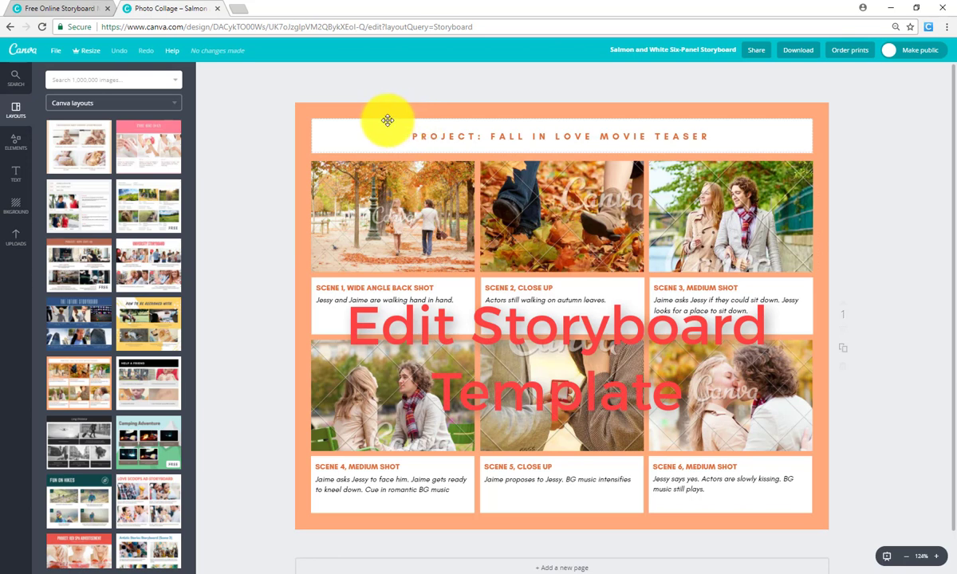
pyautogui.click(463, 136)
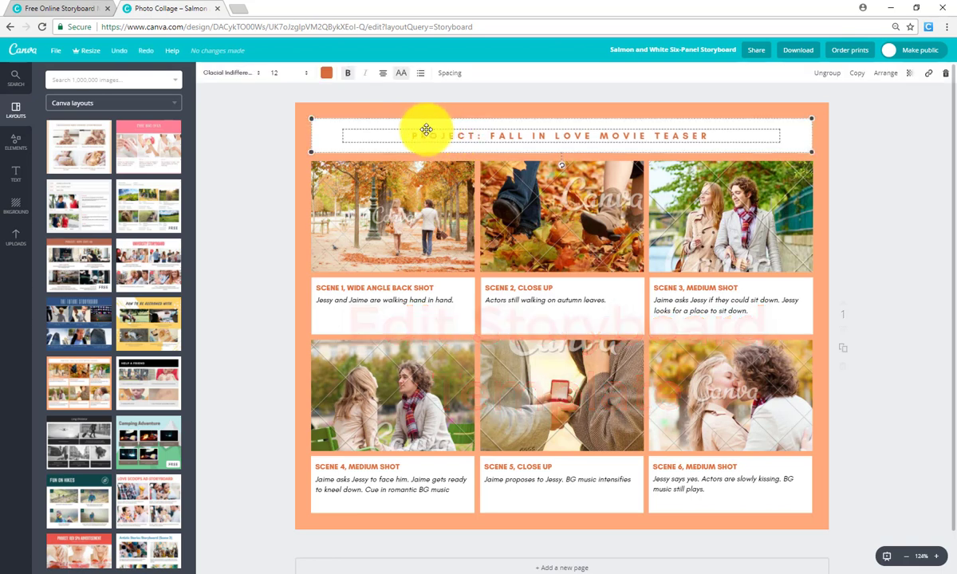
pyautogui.moveTo(424, 129)
pyautogui.mouseDown()
pyautogui.moveTo(383, 135)
pyautogui.moveTo(491, 123)
pyautogui.moveTo(419, 117)
pyautogui.moveTo(423, 129)
pyautogui.mouseUp()
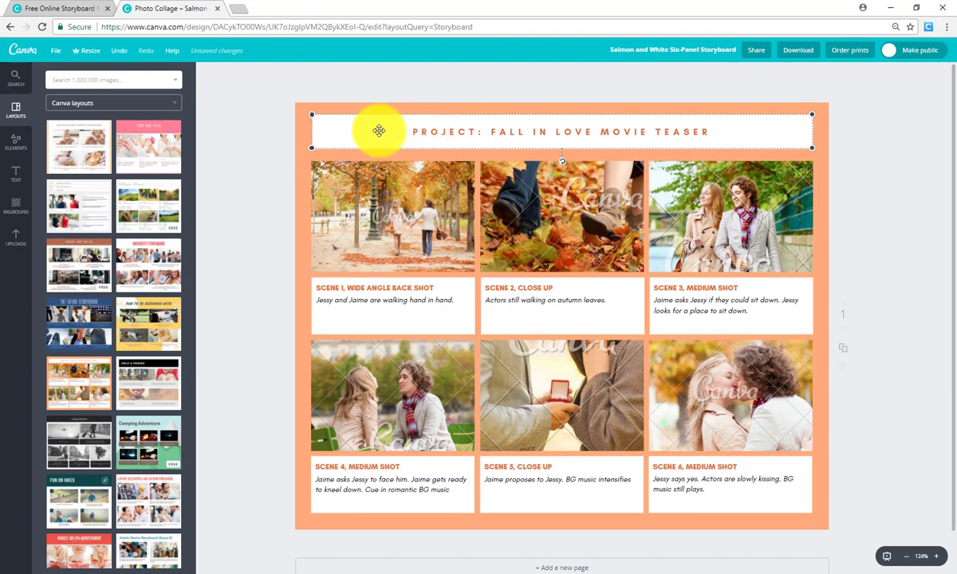
pyautogui.click(120, 50)
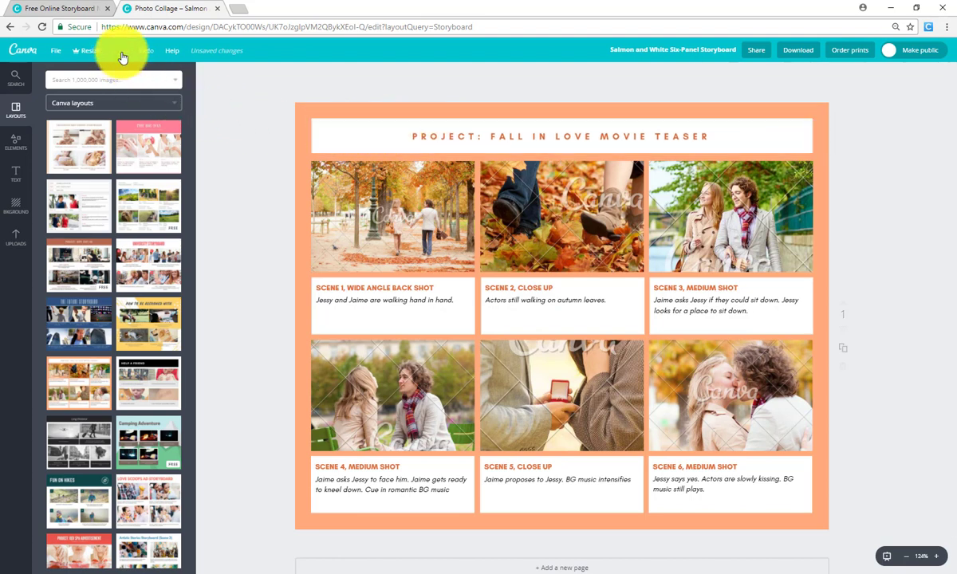
pyautogui.click(228, 126)
pyautogui.hotkey('ctrl', 'z')
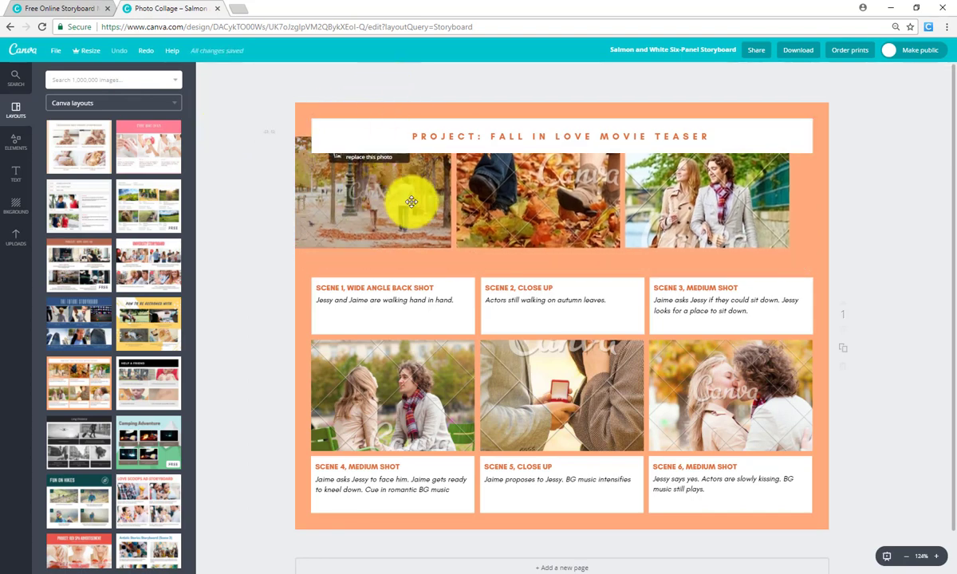
pyautogui.click(119, 49)
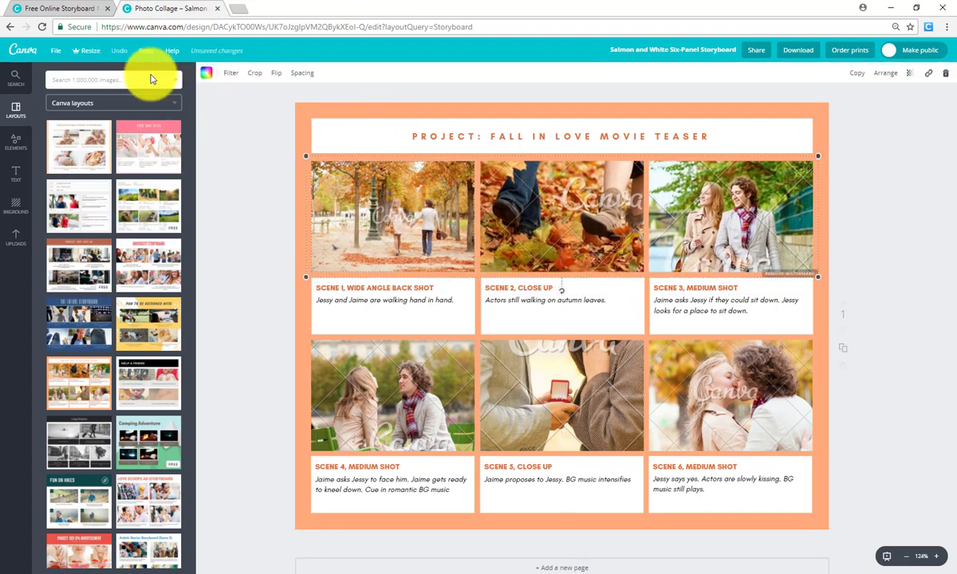
pyautogui.click(876, 233)
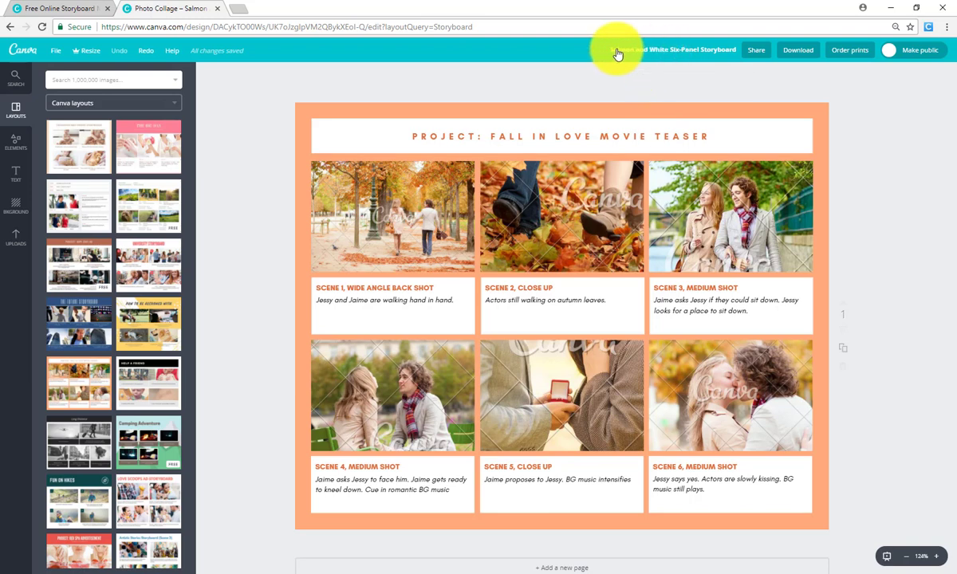
# Retitle the design 'Test Canva Storyboard' in the top-bar design title box
pyautogui.click(697, 56)
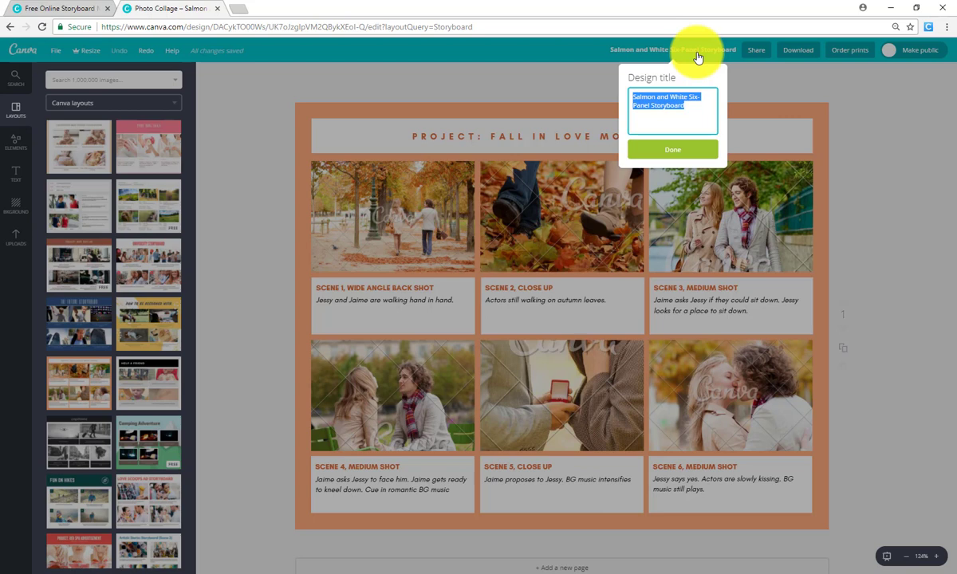
pyautogui.write('Test Canva')
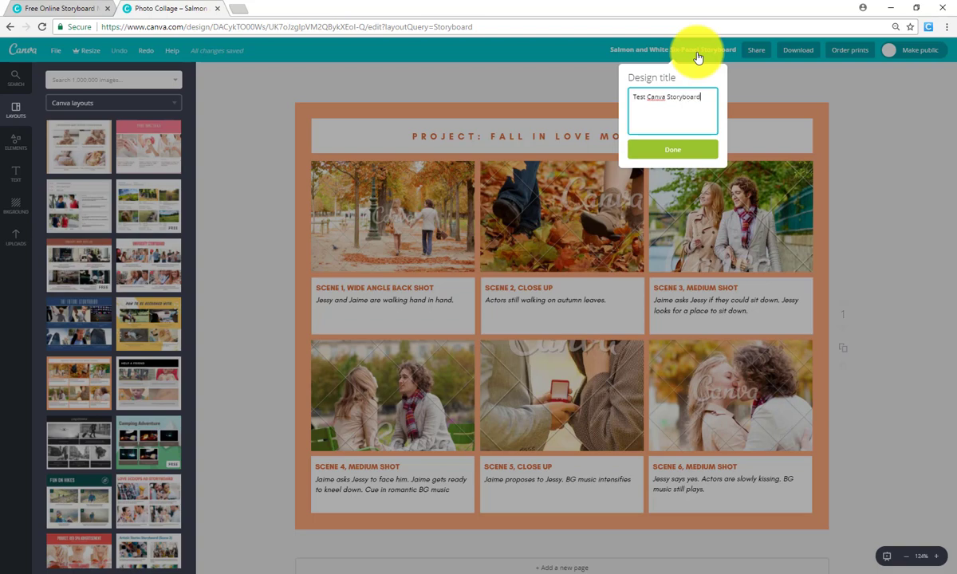
pyautogui.click(673, 150)
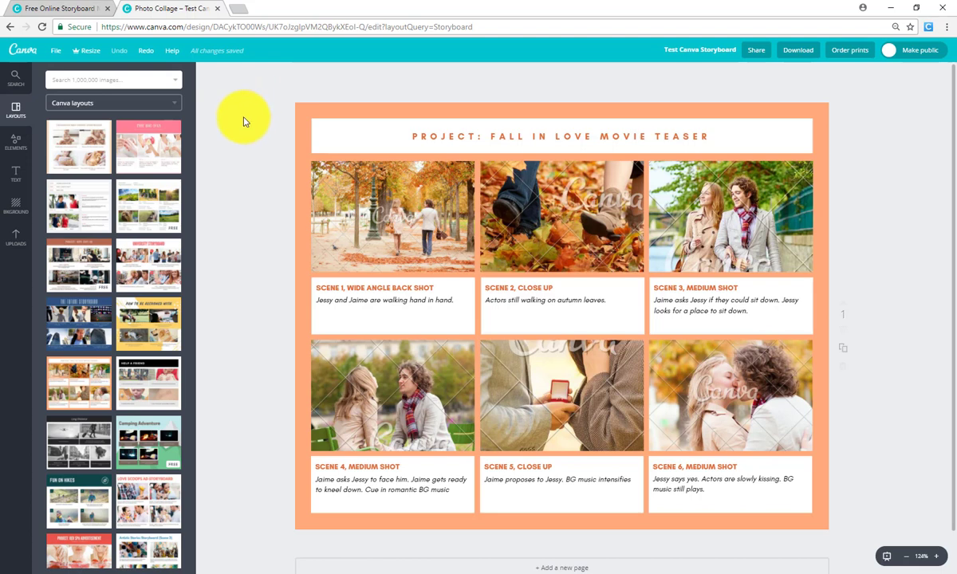
# Replace the storyboard heading text with 'TEST TITLE FOR A STORYBOARD'
pyautogui.click(492, 130)
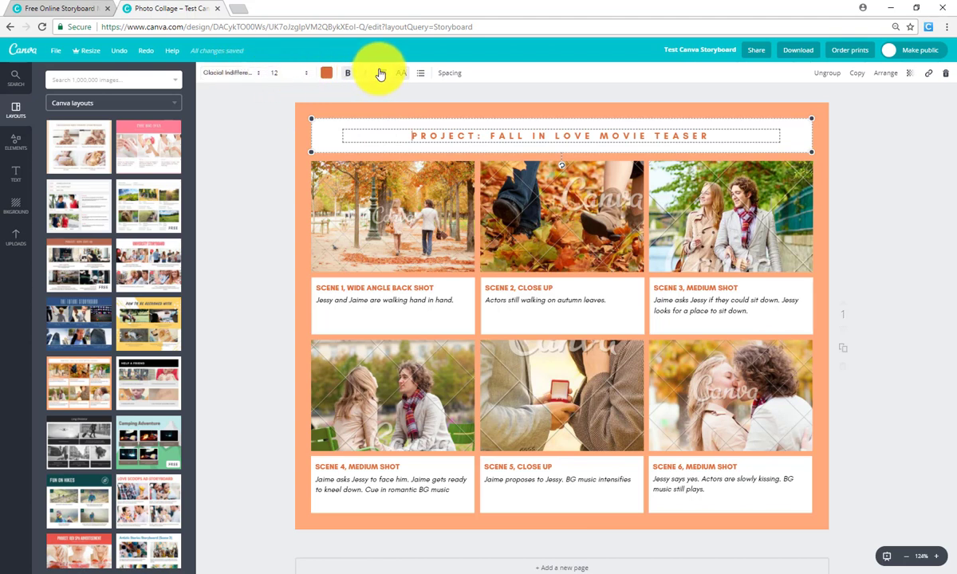
pyautogui.doubleClick(713, 137)
pyautogui.moveTo(718, 136); pyautogui.dragTo(413, 134)
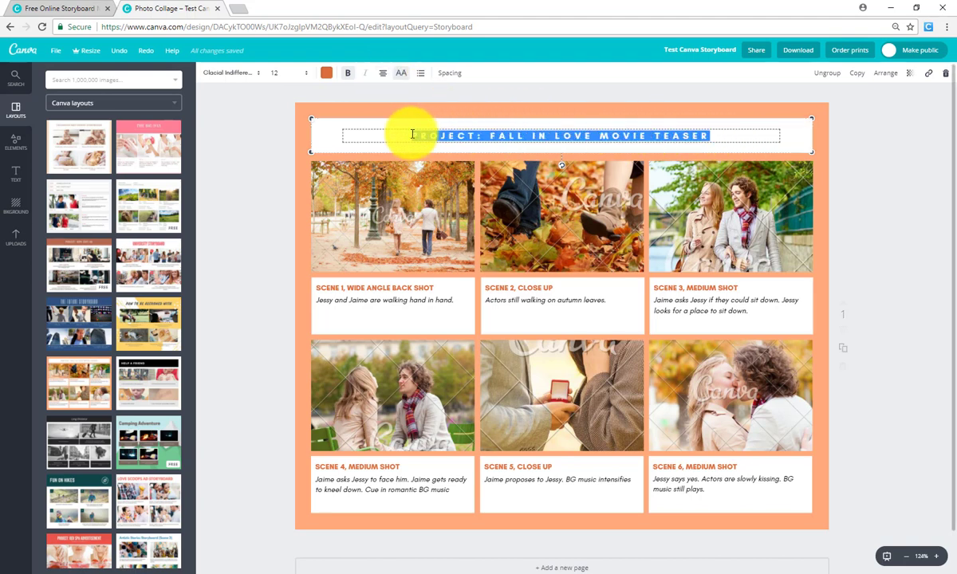
pyautogui.press('BackSpace')
pyautogui.write('TEST ')
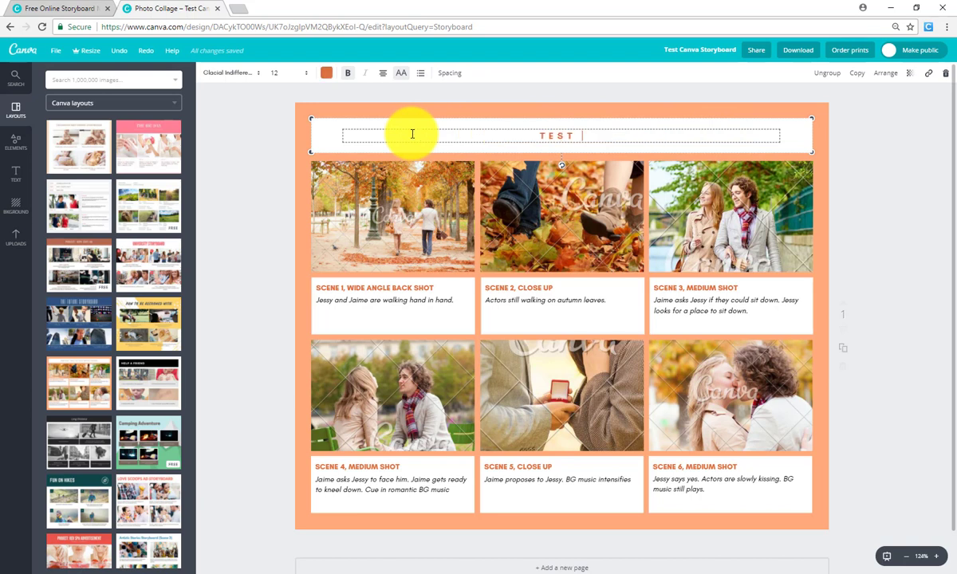
pyautogui.write('TITLE FOR A STORYBOARD')
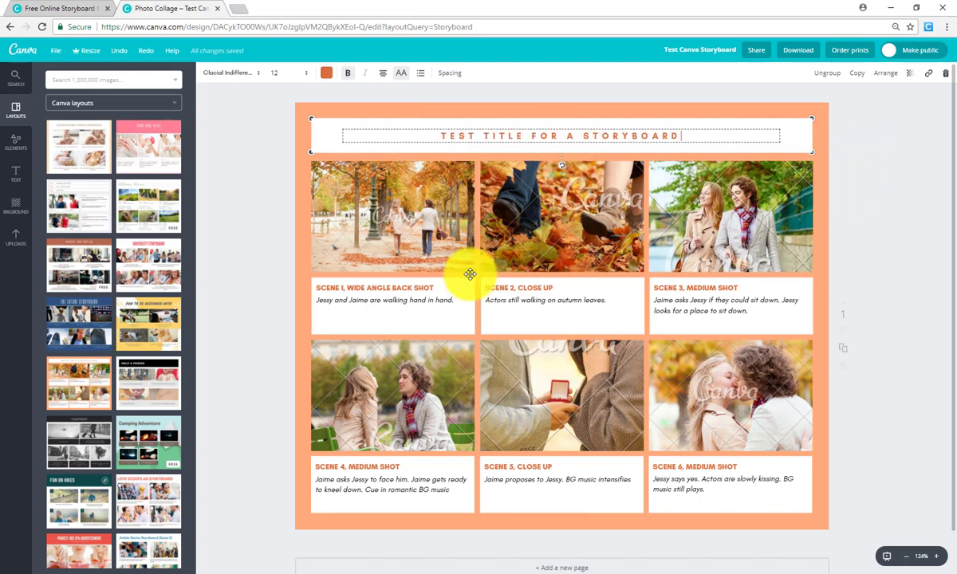
# Clear the Scene 1 caption heading and rename it 'TEST BOX'
pyautogui.click(425, 289)
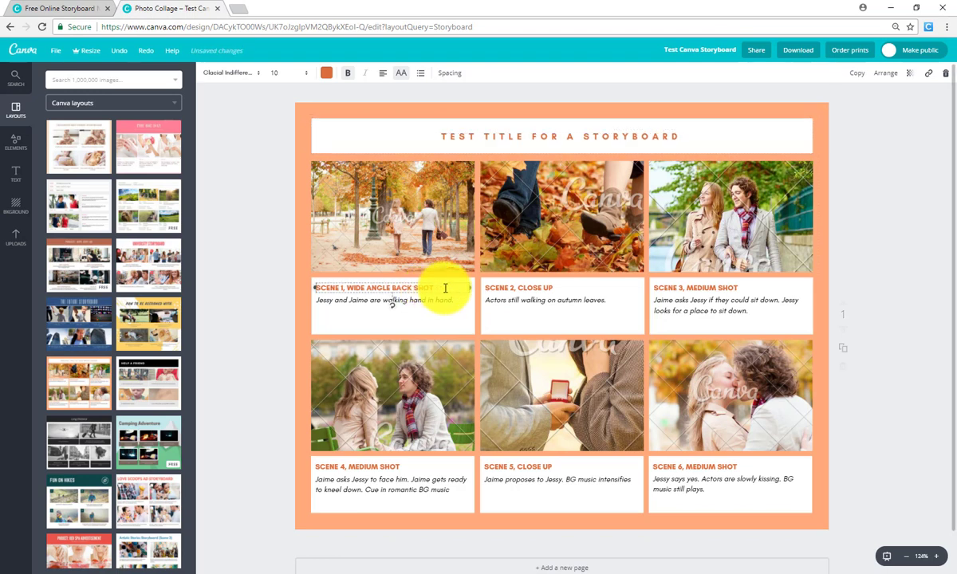
pyautogui.moveTo(443, 287); pyautogui.dragTo(316, 286)
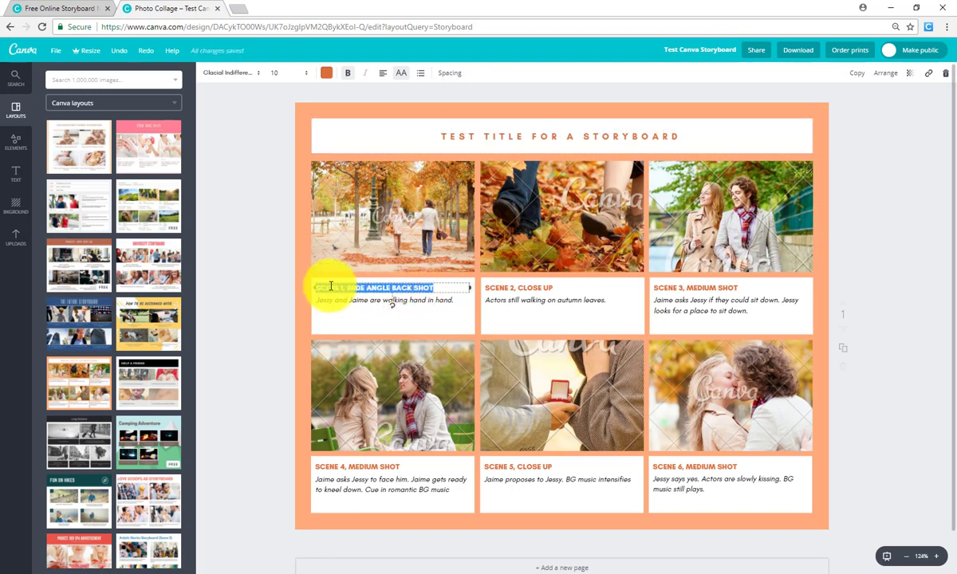
pyautogui.press('BackSpace')
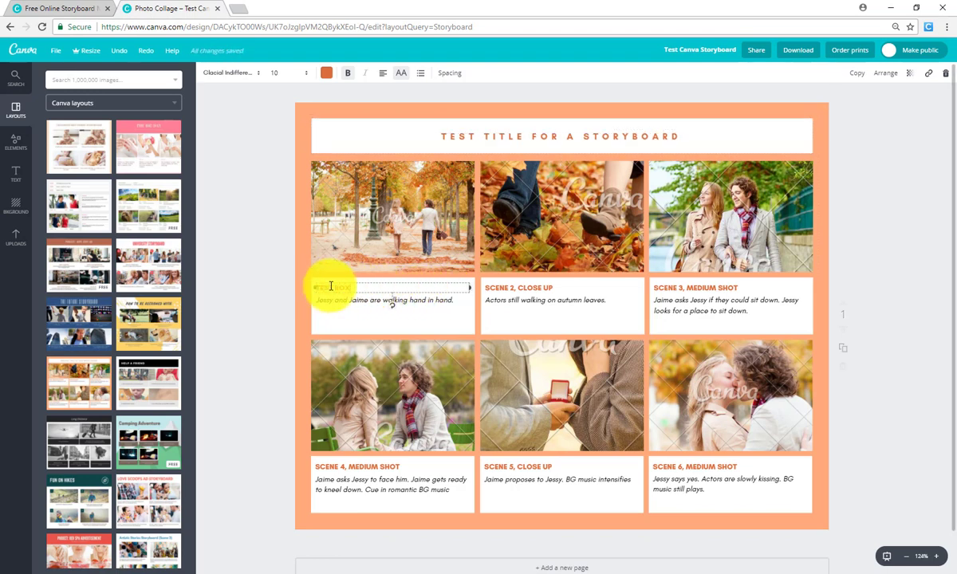
# Select the Scene 2 heading text and rename it 'TEST BOX 2'
pyautogui.moveTo(556, 288); pyautogui.dragTo(485, 284)
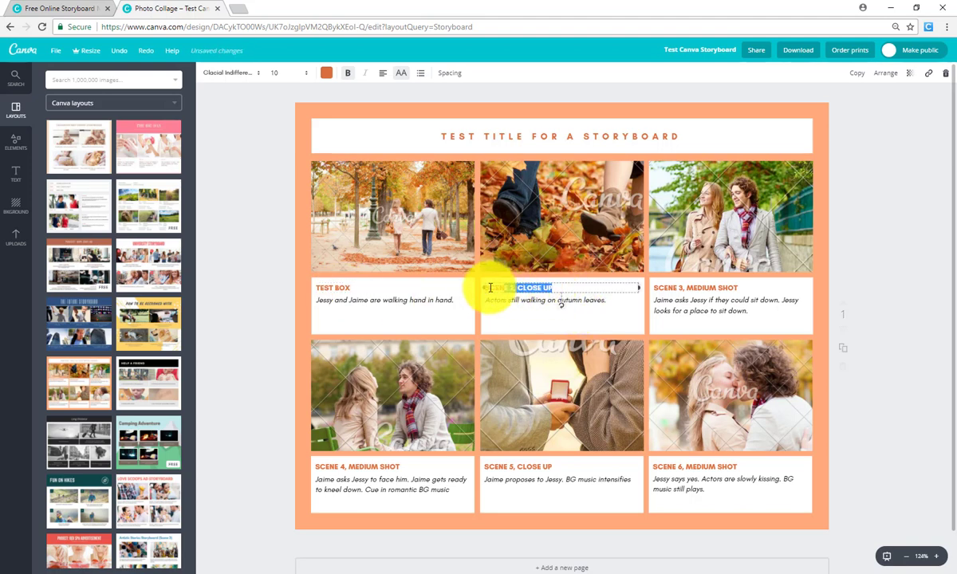
pyautogui.click(487, 293)
pyautogui.click(551, 285)
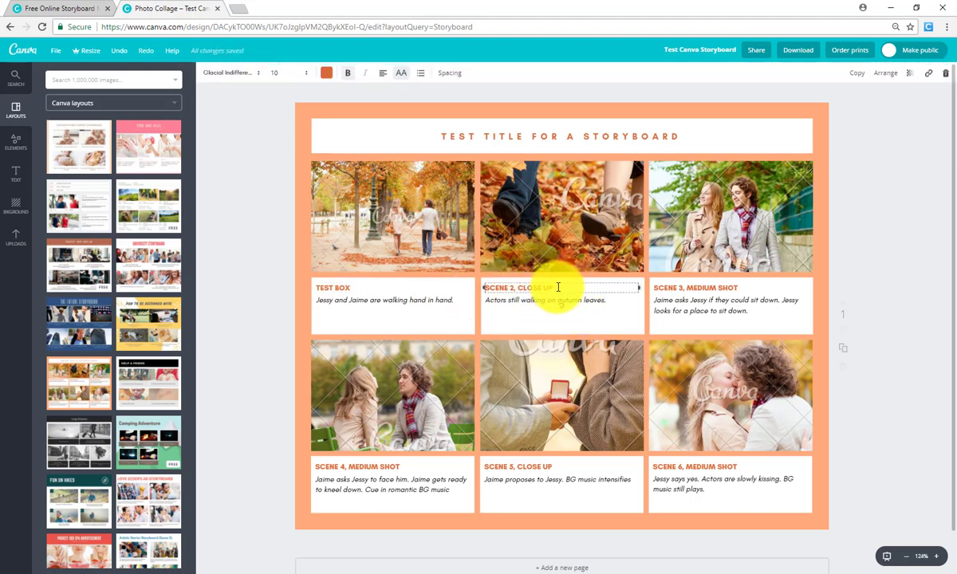
pyautogui.moveTo(558, 284); pyautogui.dragTo(485, 284)
pyautogui.click(477, 284)
pyautogui.click(553, 287)
pyautogui.moveTo(560, 288); pyautogui.dragTo(499, 290)
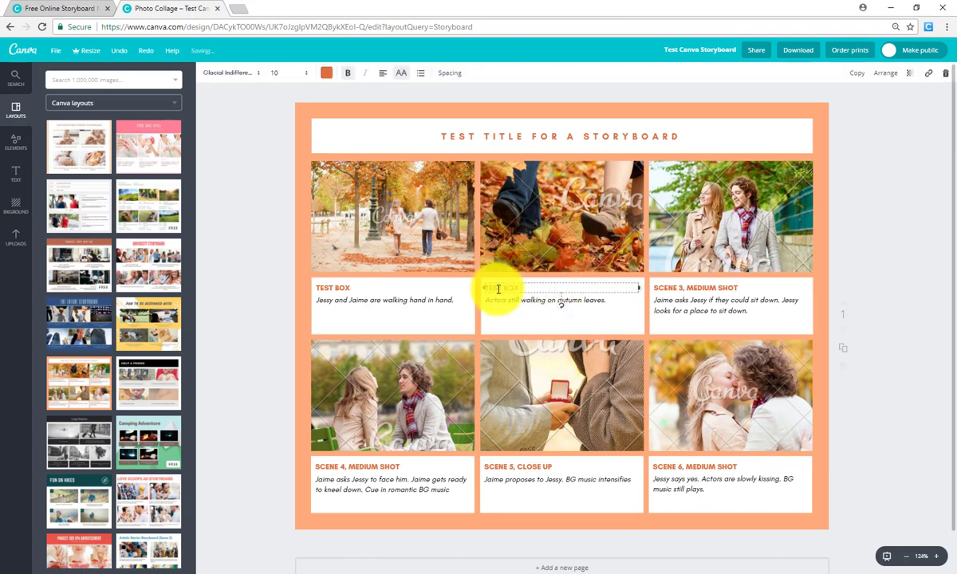
pyautogui.click(501, 310)
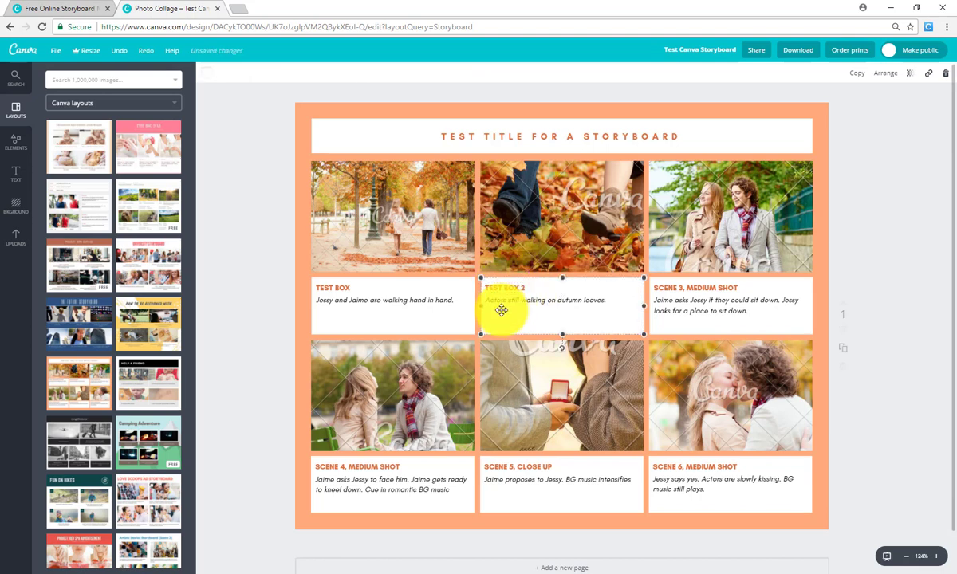
# Delete the three top-row scene photos, leaving blank sky-and-hill placeholders
pyautogui.click(505, 300)
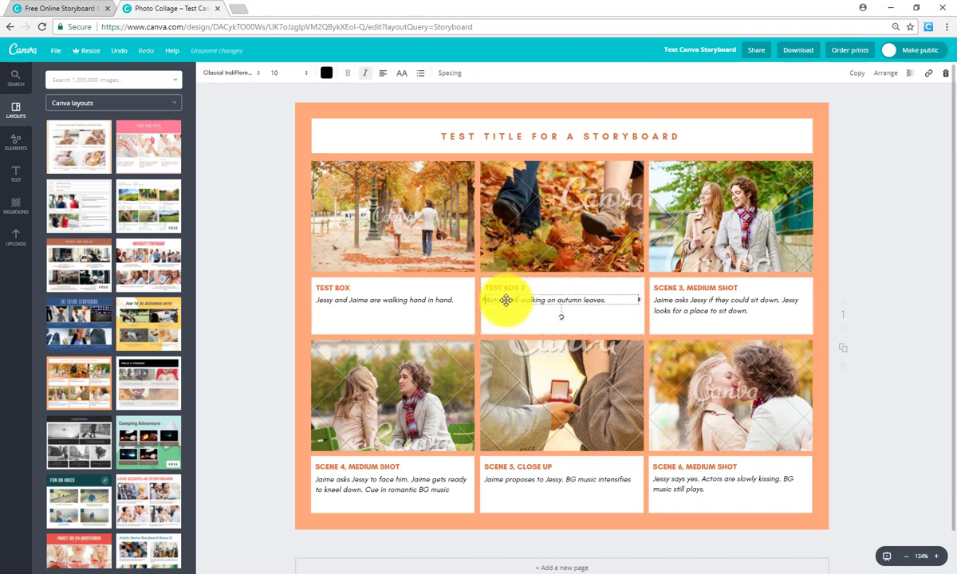
pyautogui.click(422, 235)
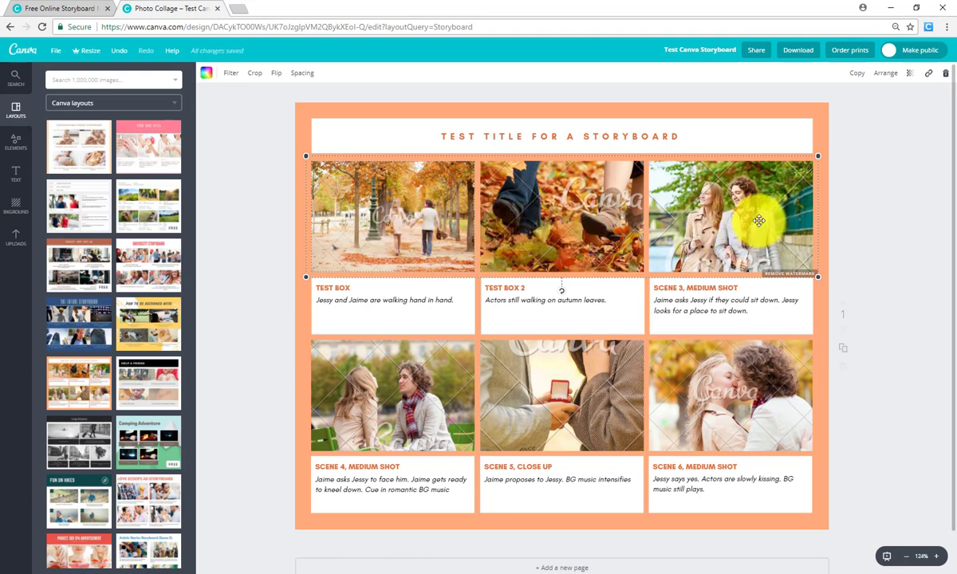
pyautogui.press('Delete')
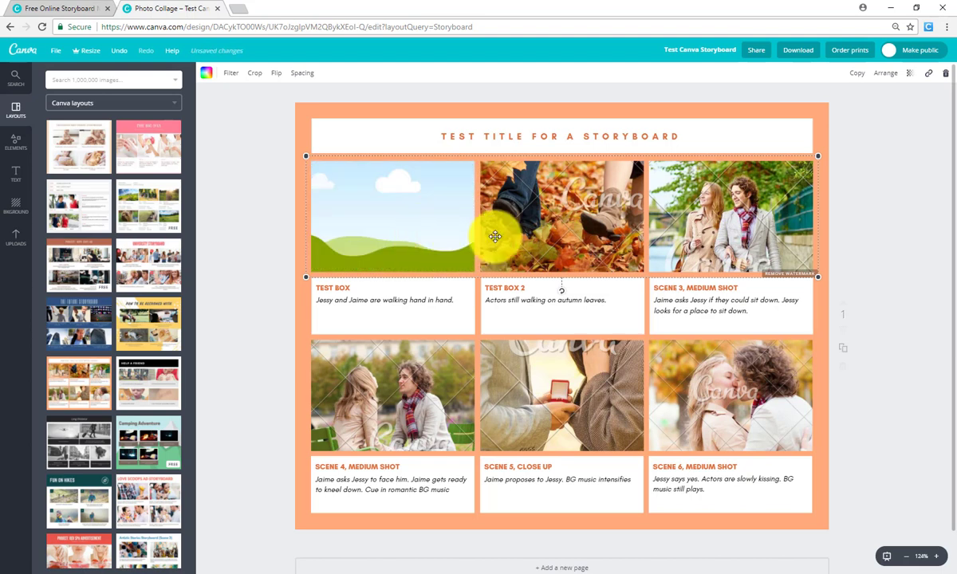
pyautogui.press('Delete')
pyautogui.press('Delete')
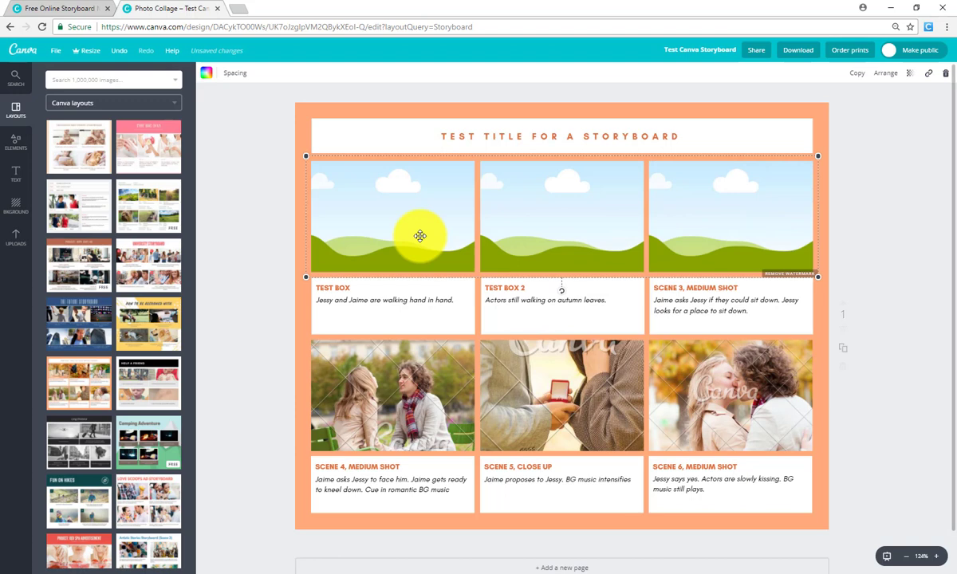
pyautogui.hotkey('ctrl', 'z')
pyautogui.hotkey('ctrl', 'z')
pyautogui.hotkey('ctrl', 'z')
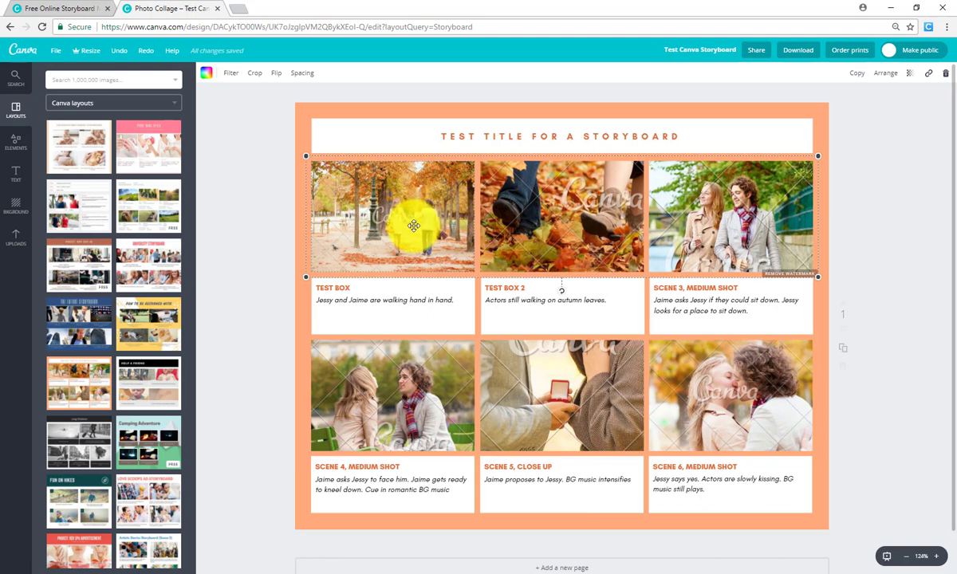
pyautogui.press('Delete')
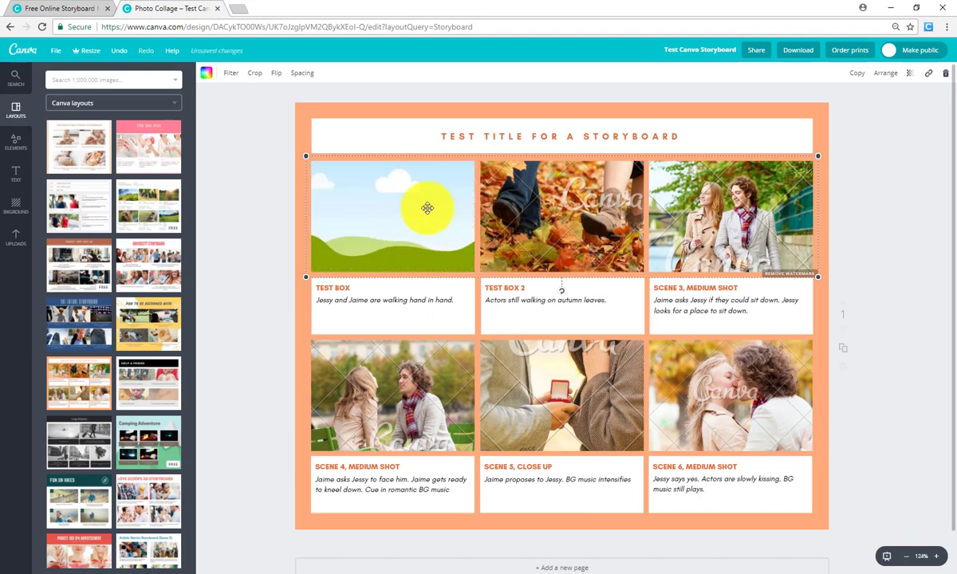
pyautogui.click(545, 217)
pyautogui.press('Delete')
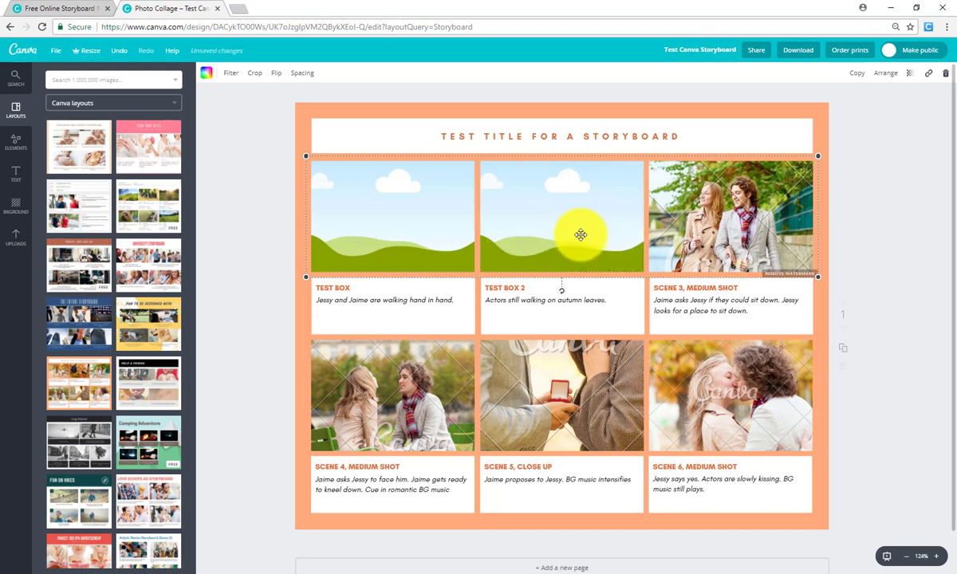
pyautogui.click(730, 238)
pyautogui.press('Delete')
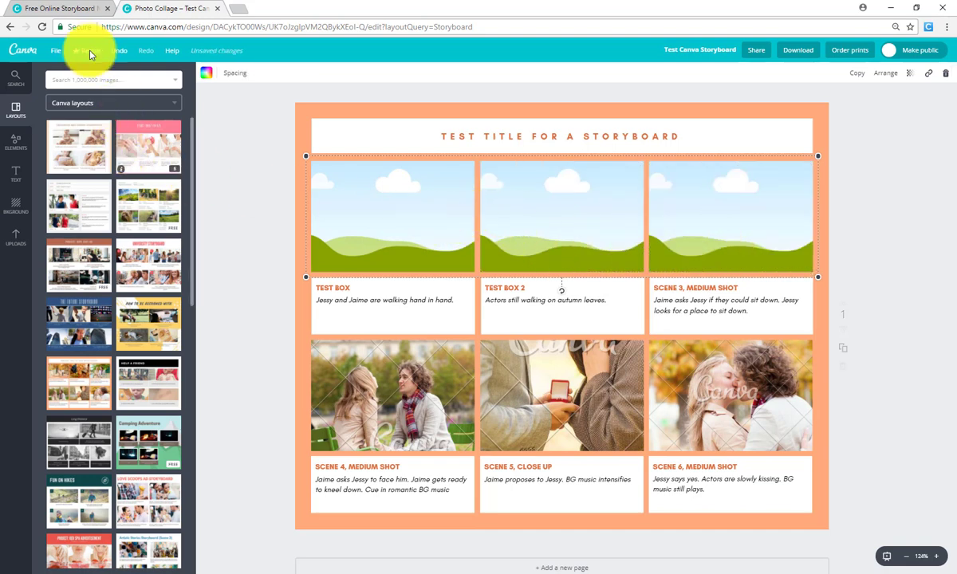
# Search images for 'duck', place a cartoon duck sticker on the storyboard, then delete it
pyautogui.click(130, 80)
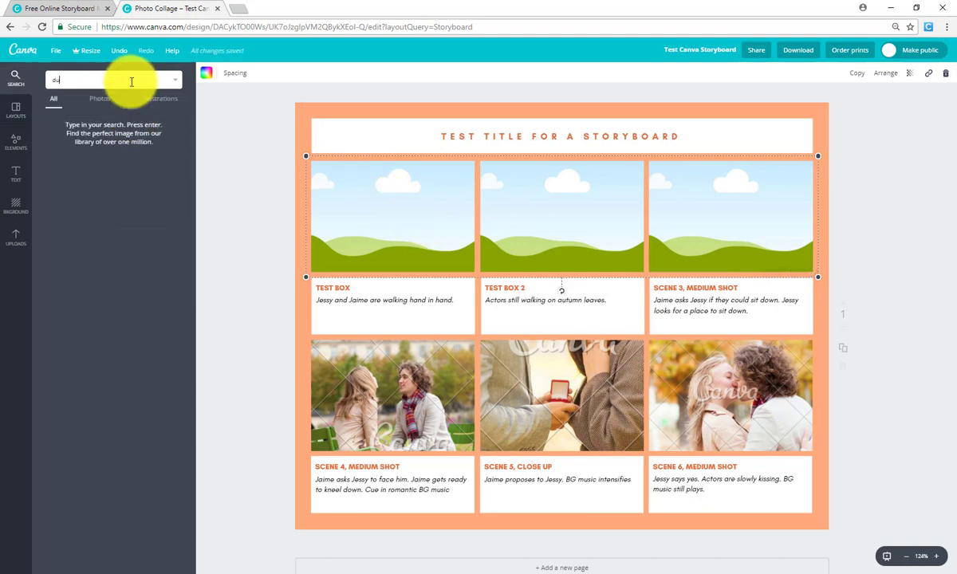
pyautogui.press('Return')
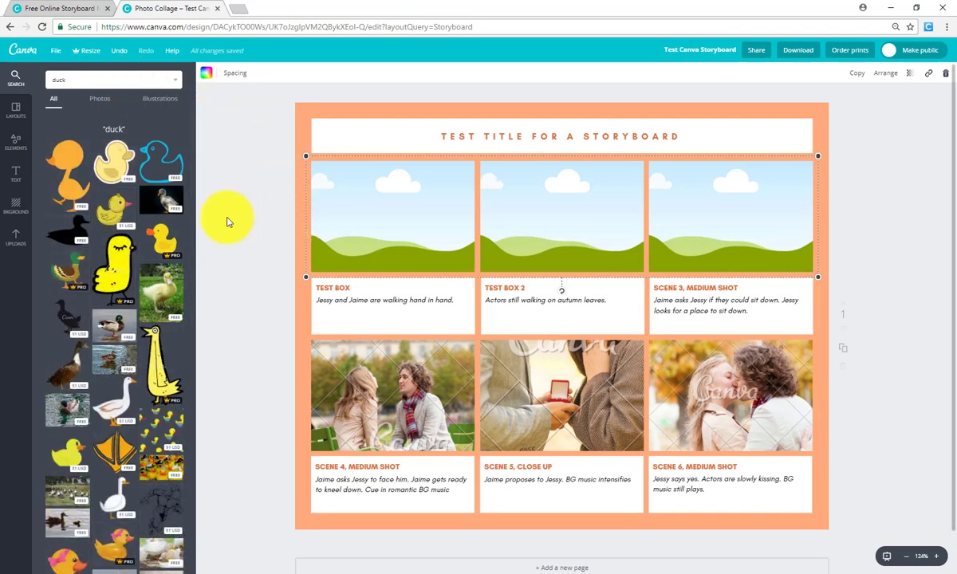
pyautogui.moveTo(108, 164); pyautogui.dragTo(375, 212)
pyautogui.moveTo(495, 280); pyautogui.dragTo(494, 346)
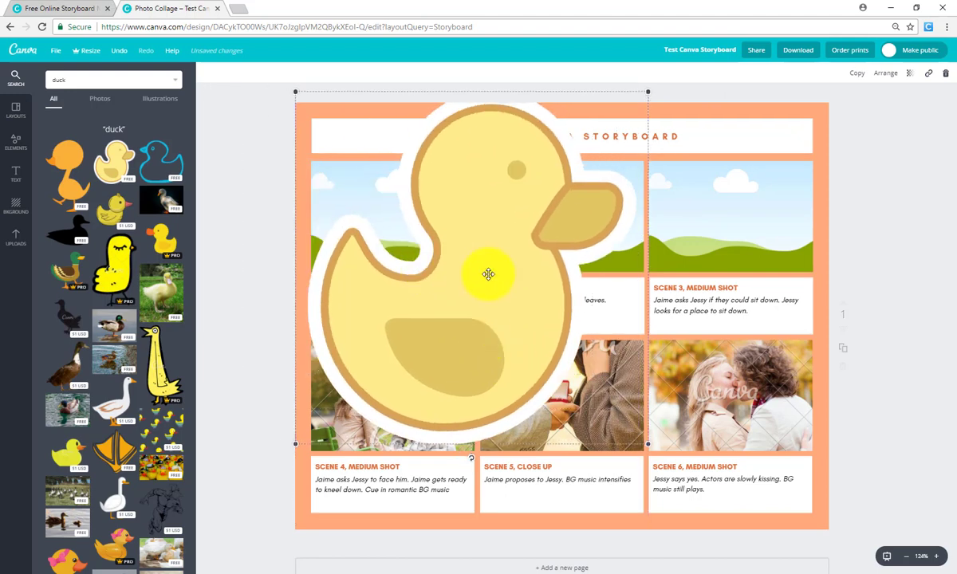
pyautogui.press('Delete')
# Discard another duck sticker and drop the yellow duckling photo into the first top-row frame
pyautogui.moveTo(114, 159); pyautogui.dragTo(366, 211)
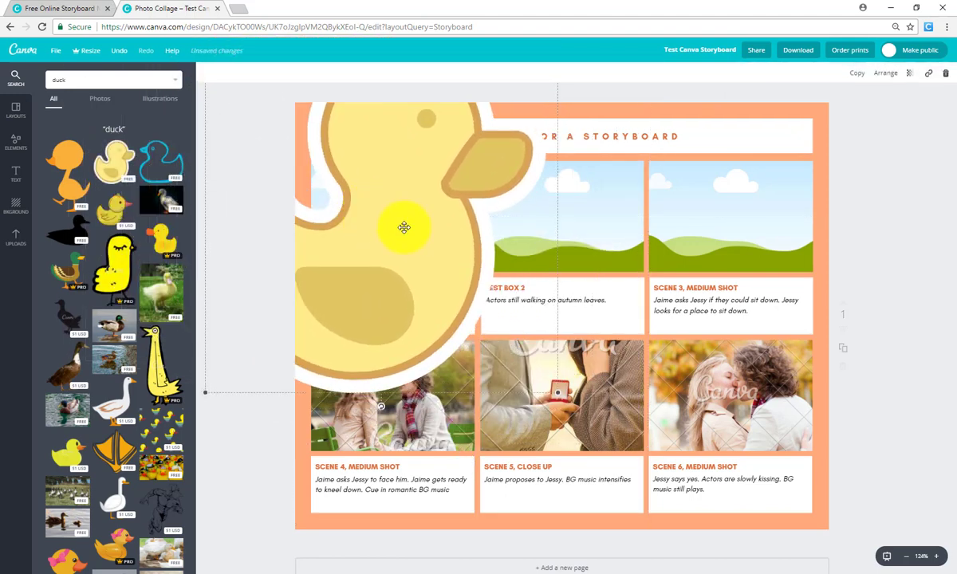
pyautogui.press('Delete')
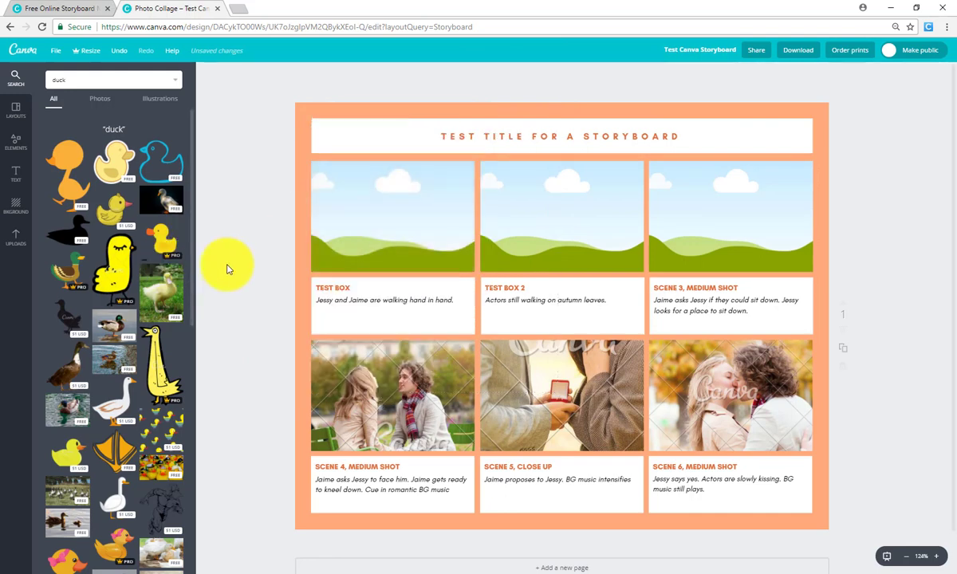
pyautogui.moveTo(353, 241); pyautogui.dragTo(363, 221)
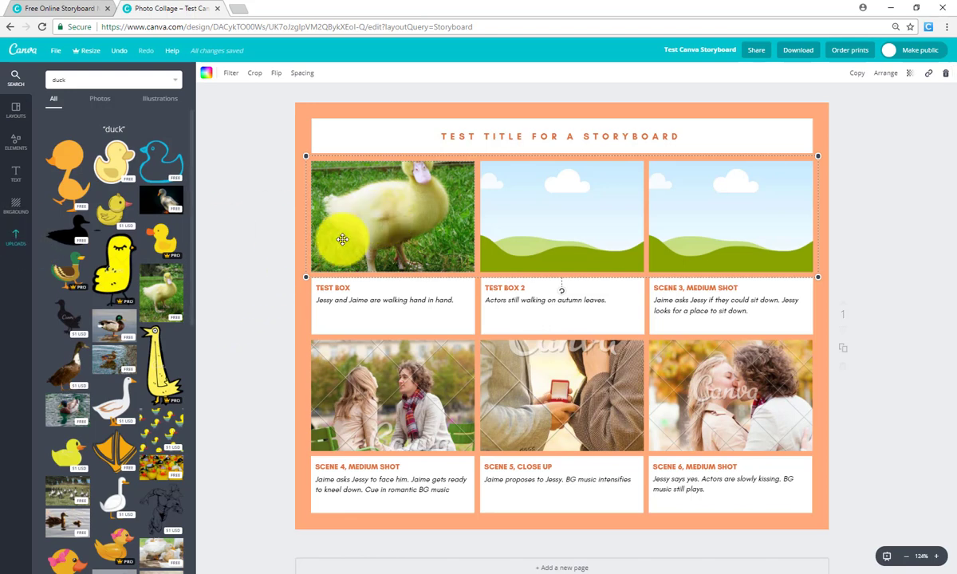
# From Uploads, cancel a new upload and put the Doctor Who image in the middle top cell
pyautogui.click(267, 231)
pyautogui.click(13, 236)
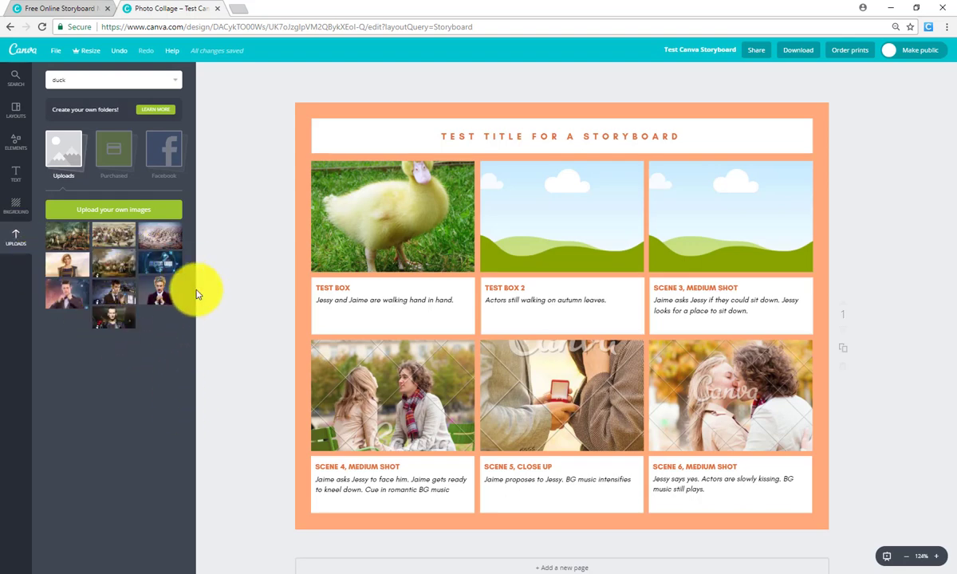
pyautogui.click(123, 211)
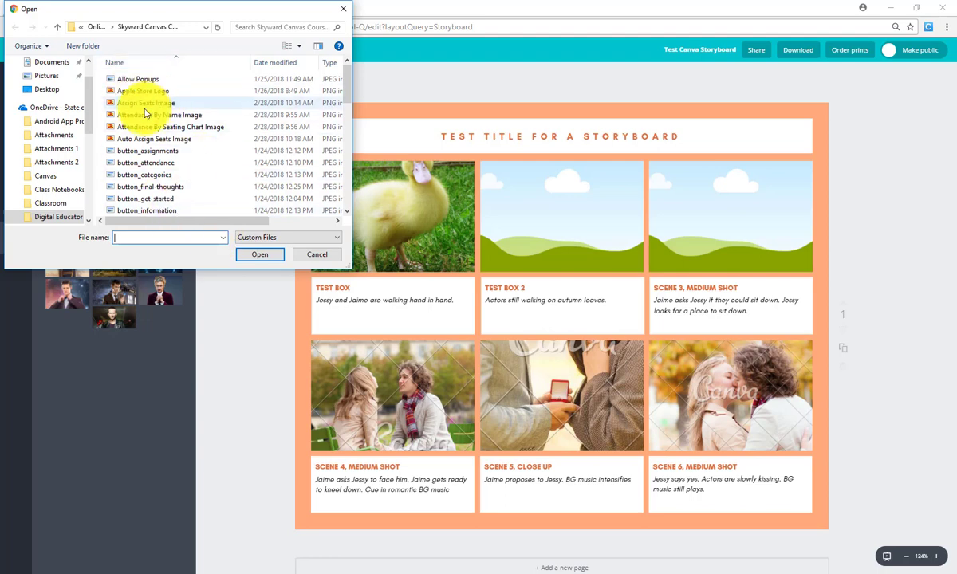
pyautogui.click(317, 255)
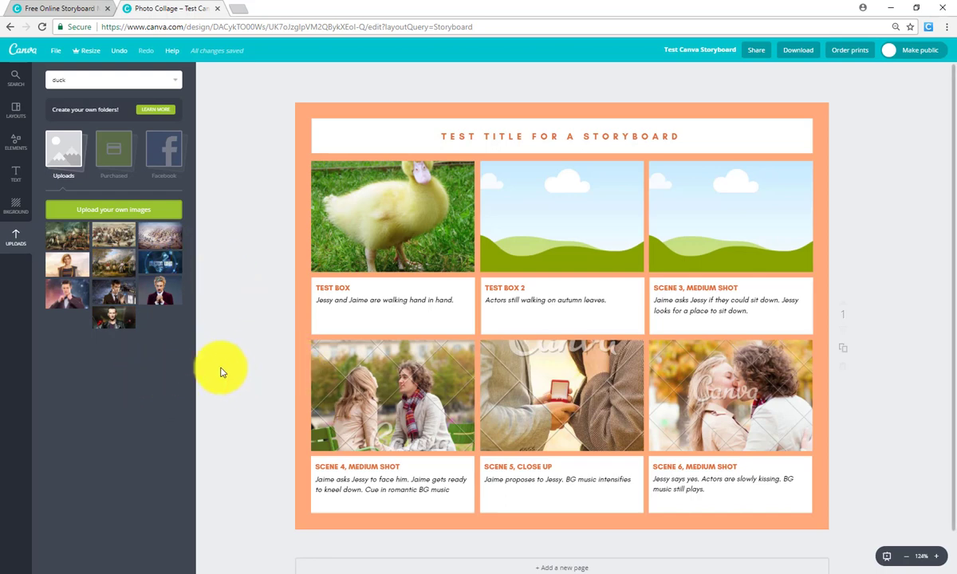
pyautogui.moveTo(156, 262); pyautogui.dragTo(544, 200)
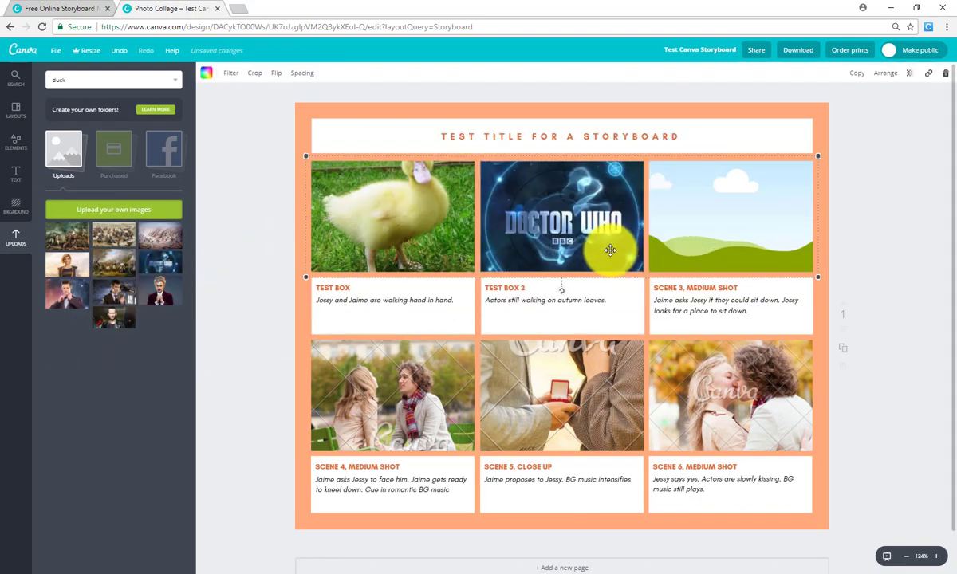
pyautogui.click(215, 278)
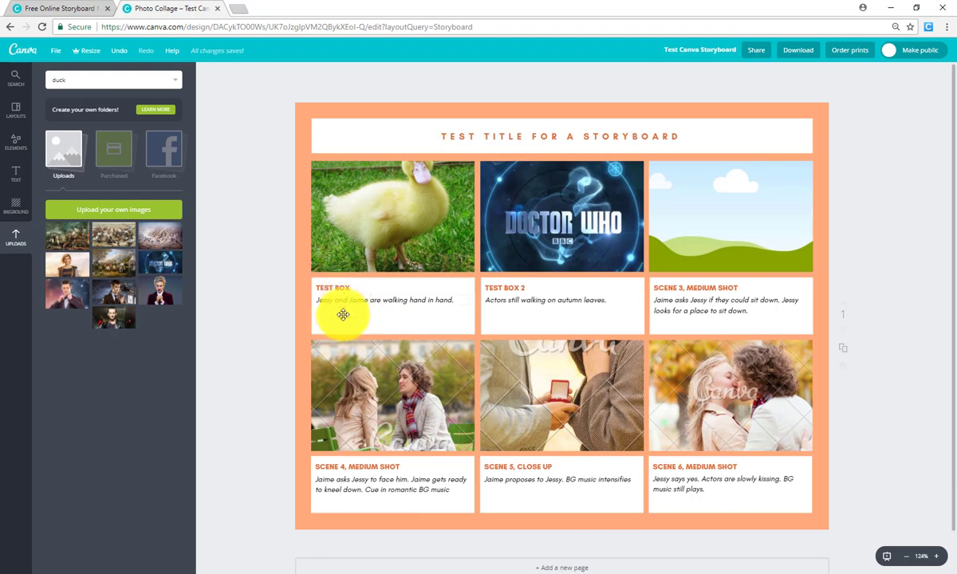
# Shorten the top photo row and stretch the TEST BOX caption box up beneath it
pyautogui.click(401, 253)
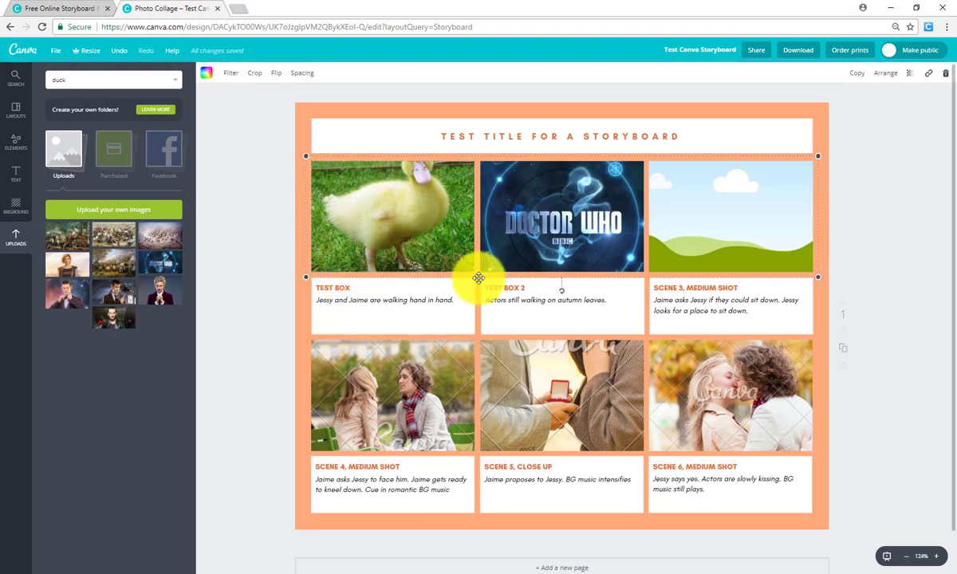
pyautogui.moveTo(821, 273); pyautogui.dragTo(824, 237)
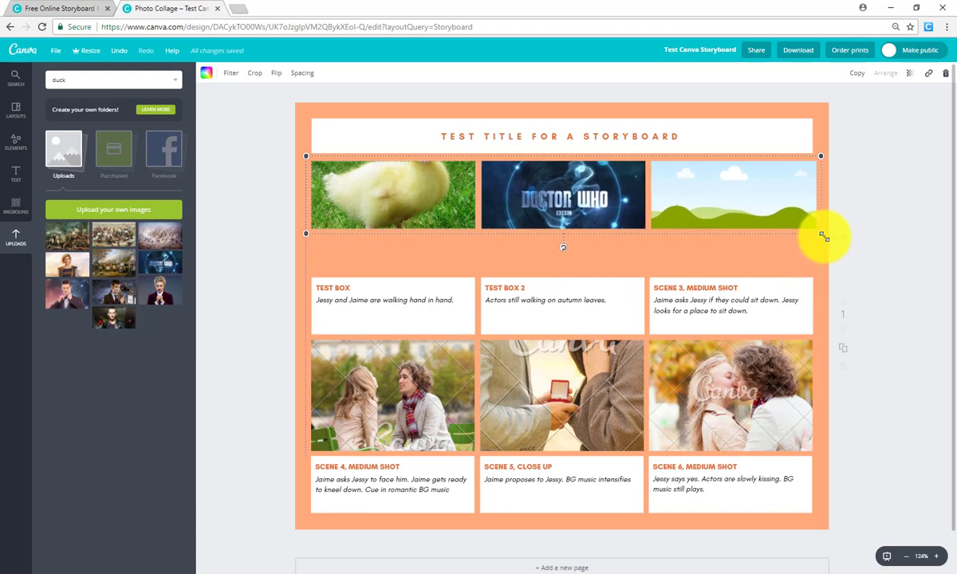
pyautogui.click(392, 287)
pyautogui.click(468, 318)
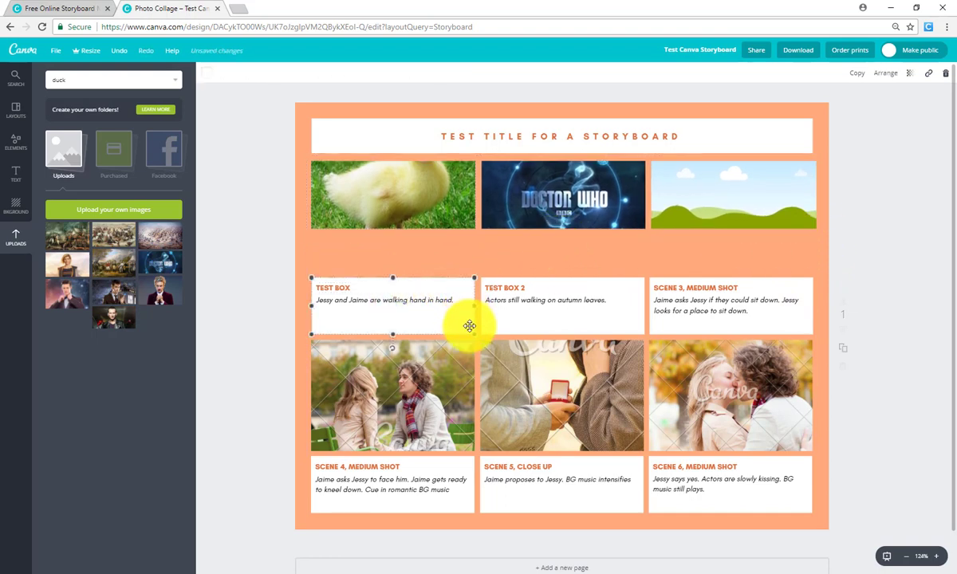
pyautogui.moveTo(477, 244)
pyautogui.mouseDown()
pyautogui.moveTo(455, 231)
pyautogui.moveTo(507, 229)
pyautogui.moveTo(459, 244)
pyautogui.mouseUp()
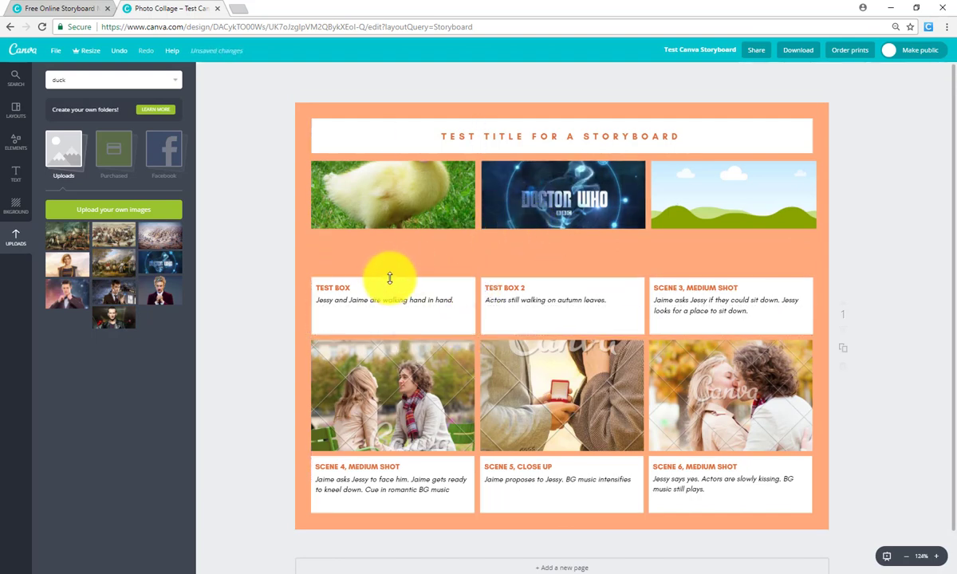
pyautogui.moveTo(392, 277); pyautogui.dragTo(391, 239)
pyautogui.moveTo(329, 286); pyautogui.dragTo(336, 240)
# Move the caption text up under the TEST BOX heading and widen it to fit
pyautogui.click(353, 301)
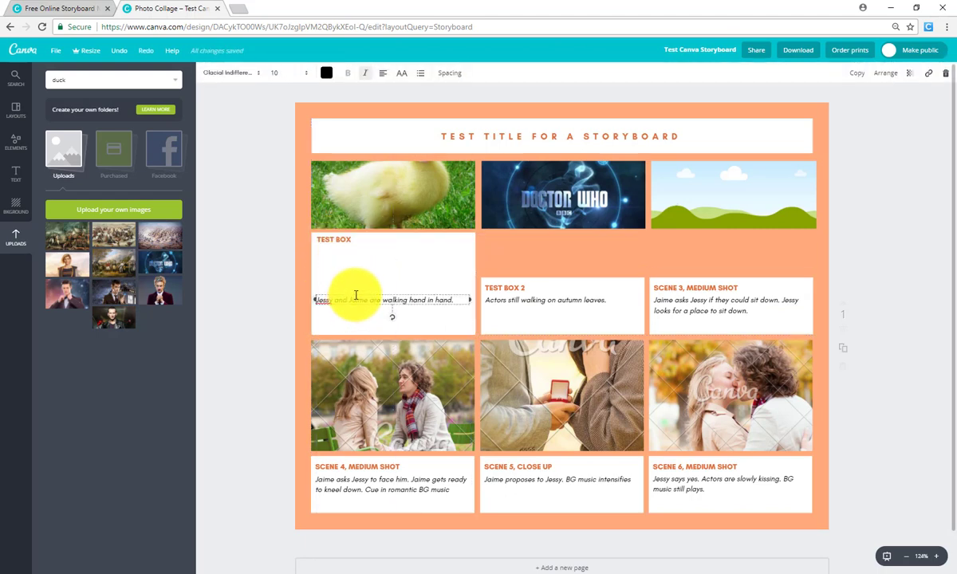
pyautogui.moveTo(356, 295); pyautogui.dragTo(357, 246)
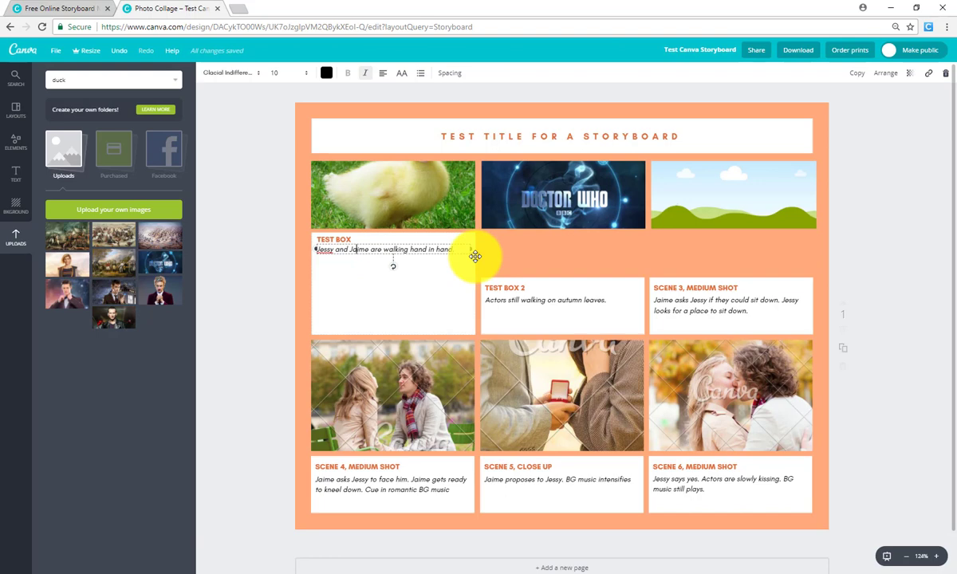
pyautogui.moveTo(475, 256); pyautogui.dragTo(471, 256)
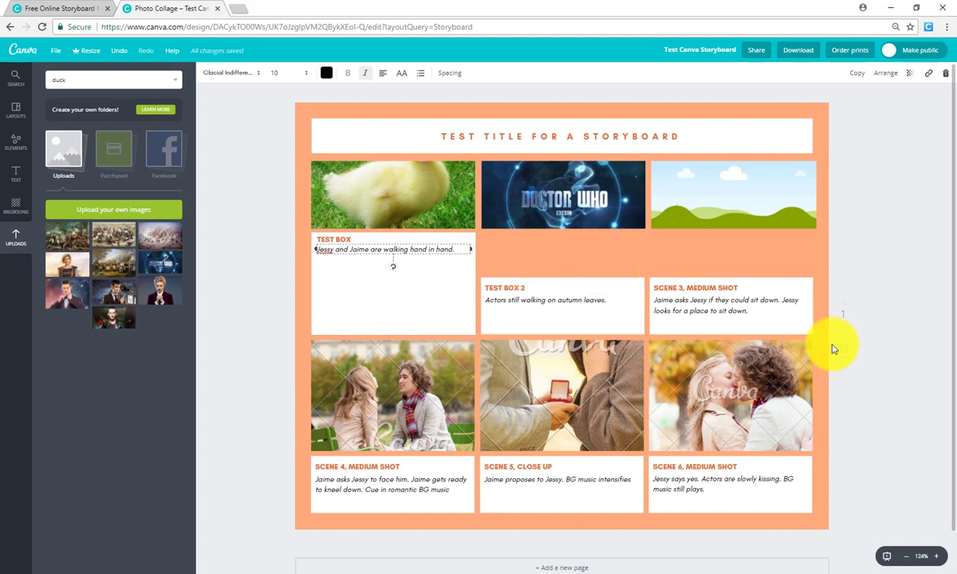
# Add a new blank page below the storyboard, then delete it again
pyautogui.scroll(-1, 877, 371)
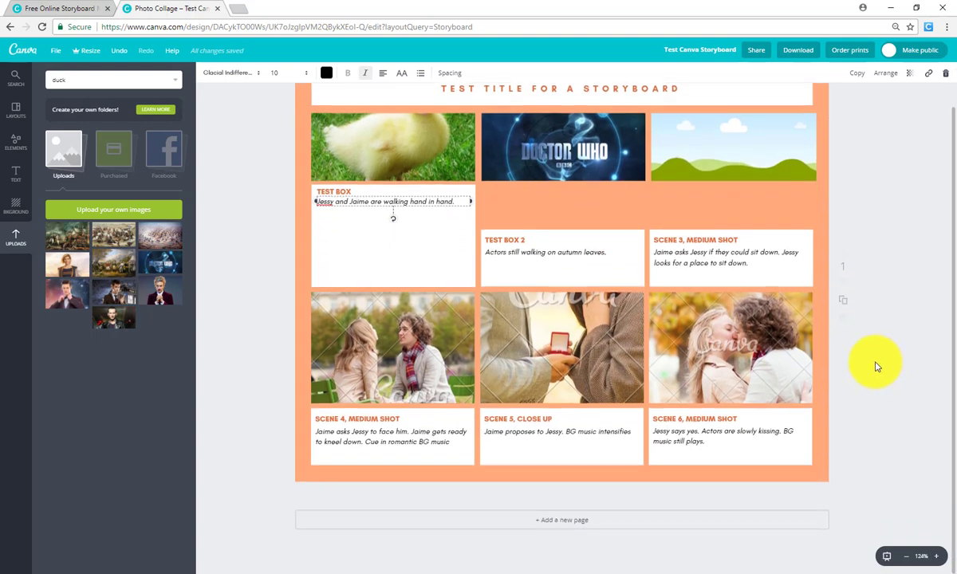
pyautogui.click(574, 523)
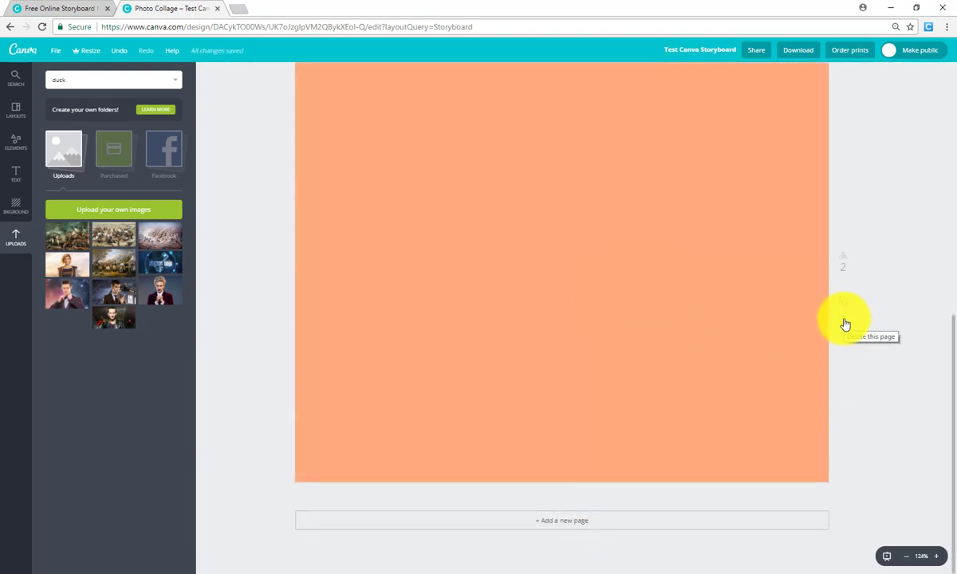
pyautogui.click(846, 324)
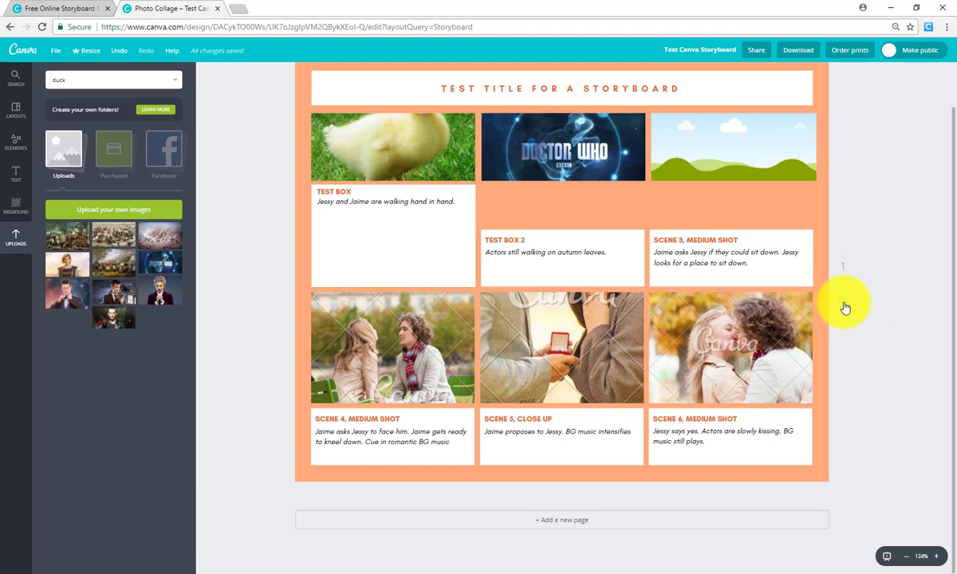
# Duplicate the storyboard page and scroll through both pages to check the copy
pyautogui.click(845, 308)
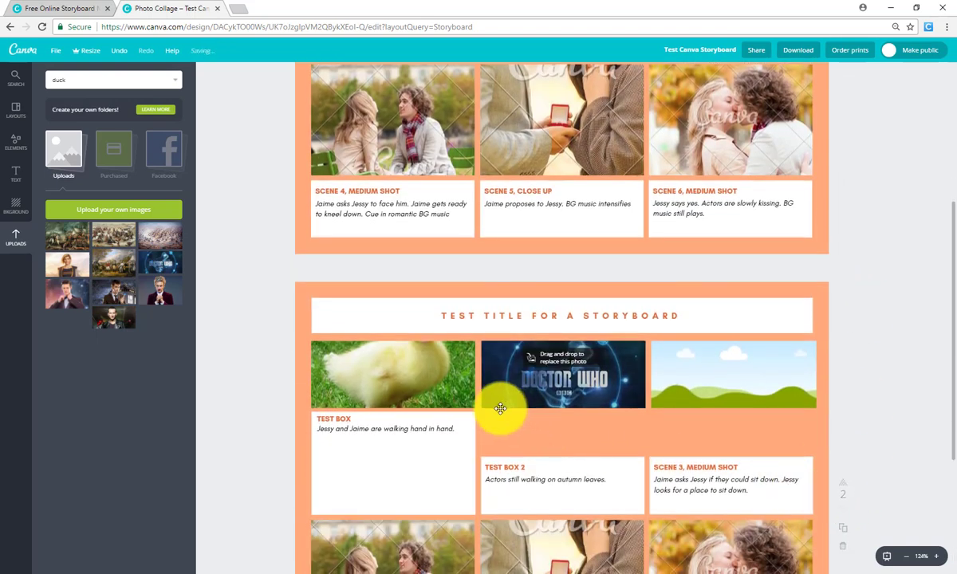
pyautogui.scroll(-2, 551, 396)
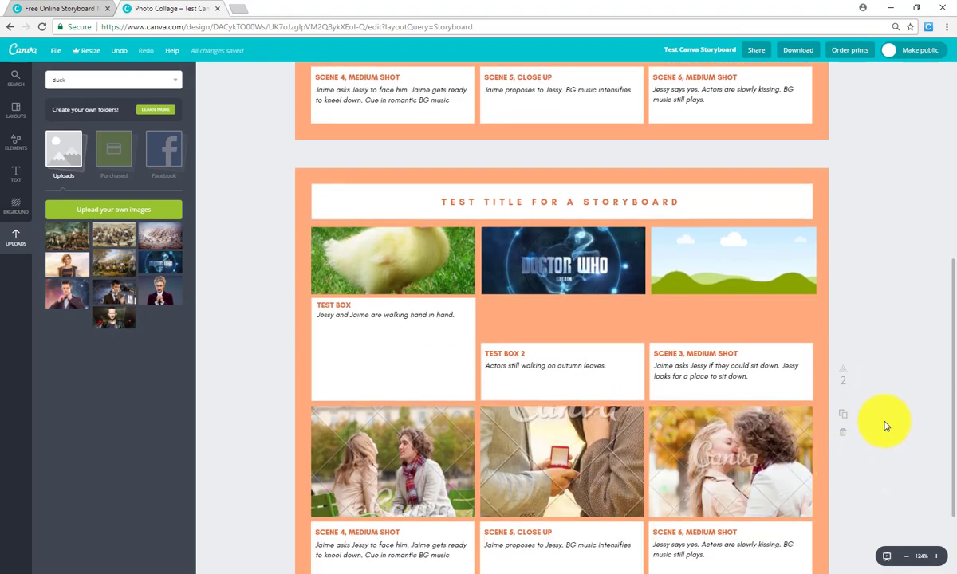
pyautogui.scroll(-2, 887, 427)
pyautogui.scroll(3, 887, 427)
pyautogui.scroll(-3, 888, 432)
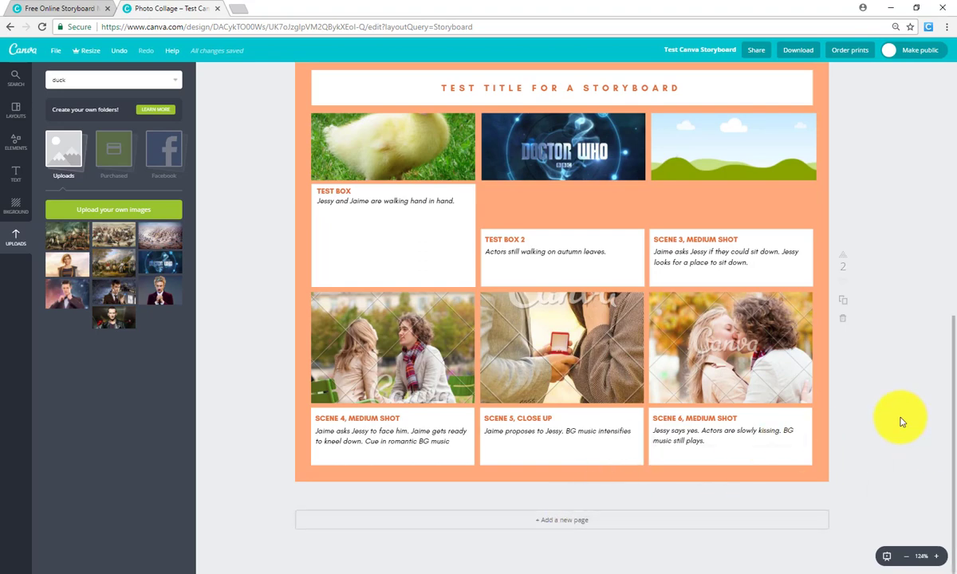
pyautogui.scroll(8, 897, 419)
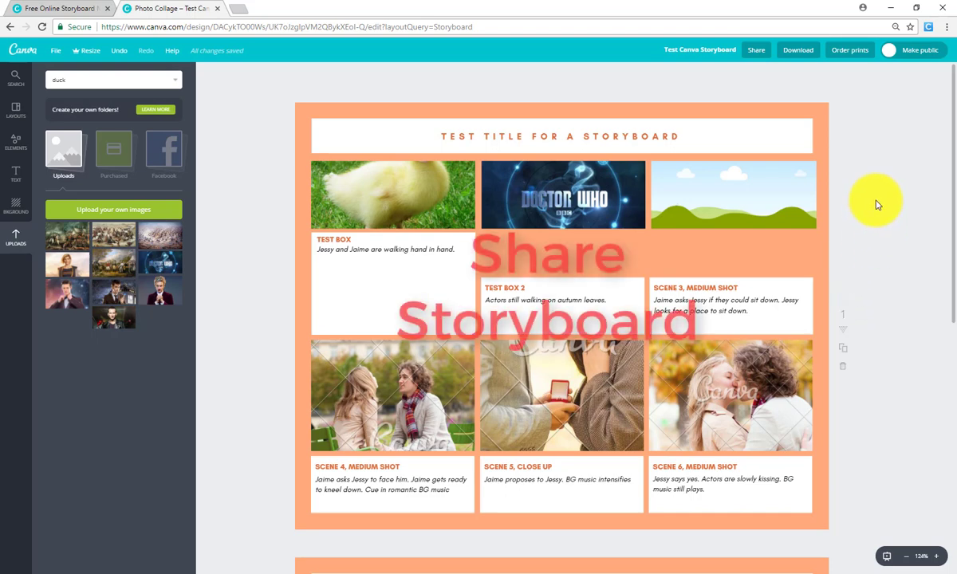
# Set the design's share link to Can view, copy it, and close the Share window
pyautogui.click(757, 53)
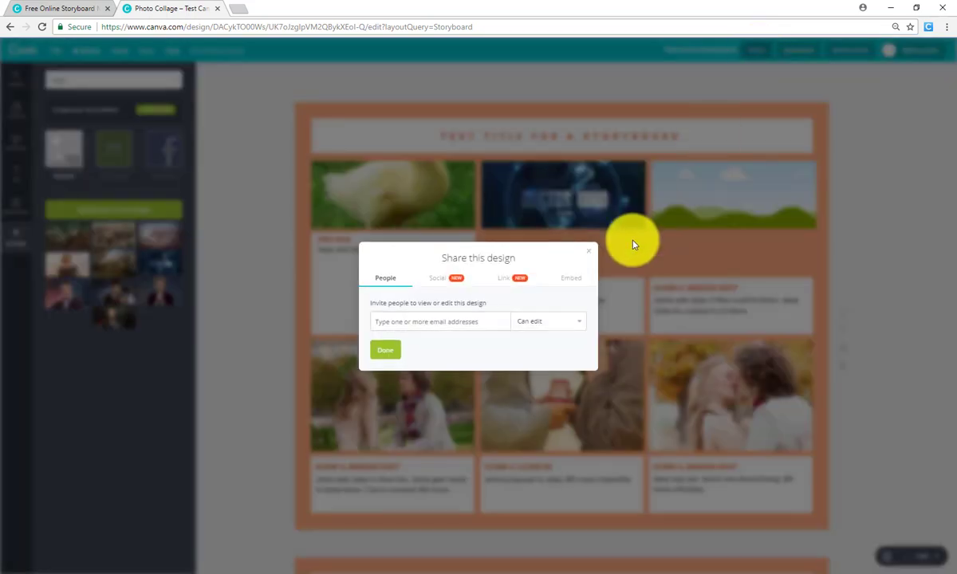
pyautogui.click(505, 286)
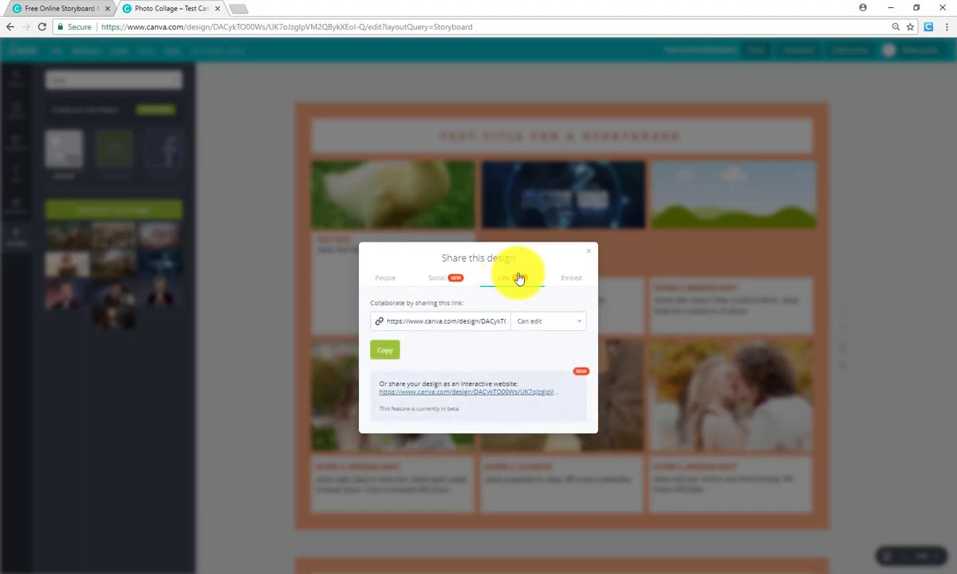
pyautogui.click(578, 327)
pyautogui.click(536, 349)
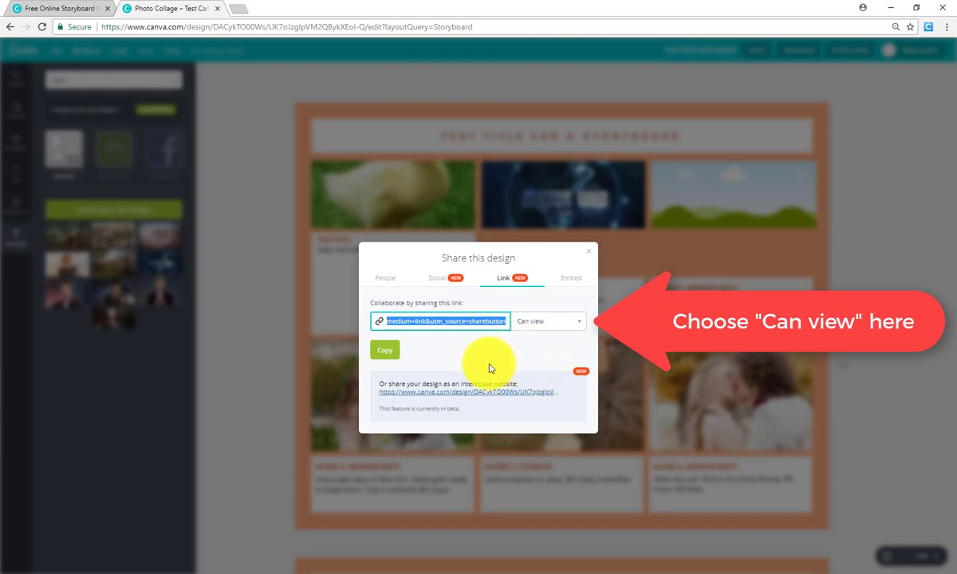
pyautogui.click(380, 349)
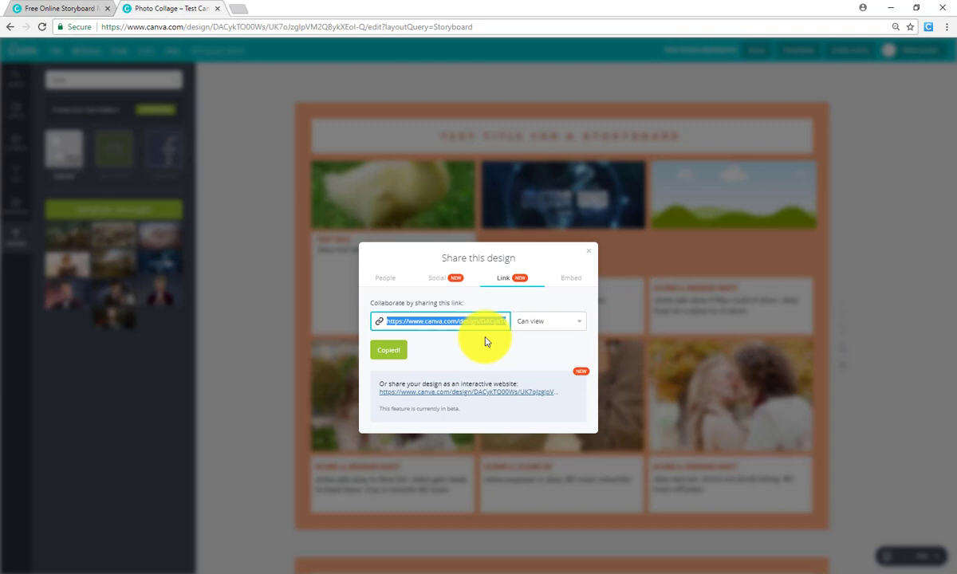
pyautogui.click(591, 256)
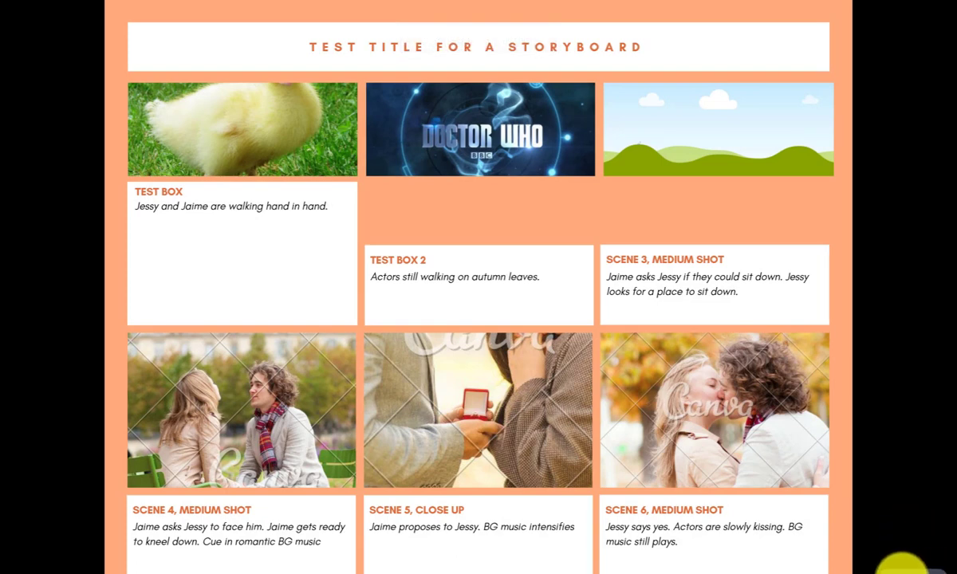
# Exit full-screen with Esc and scroll between the storyboard and its duplicate page
pyautogui.press('Escape')
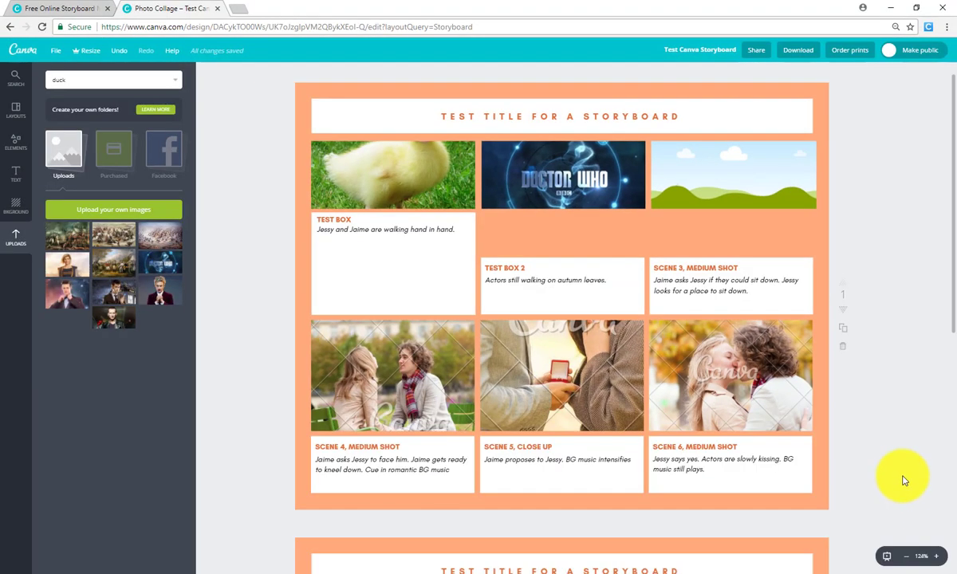
pyautogui.scroll(-6, 900, 477)
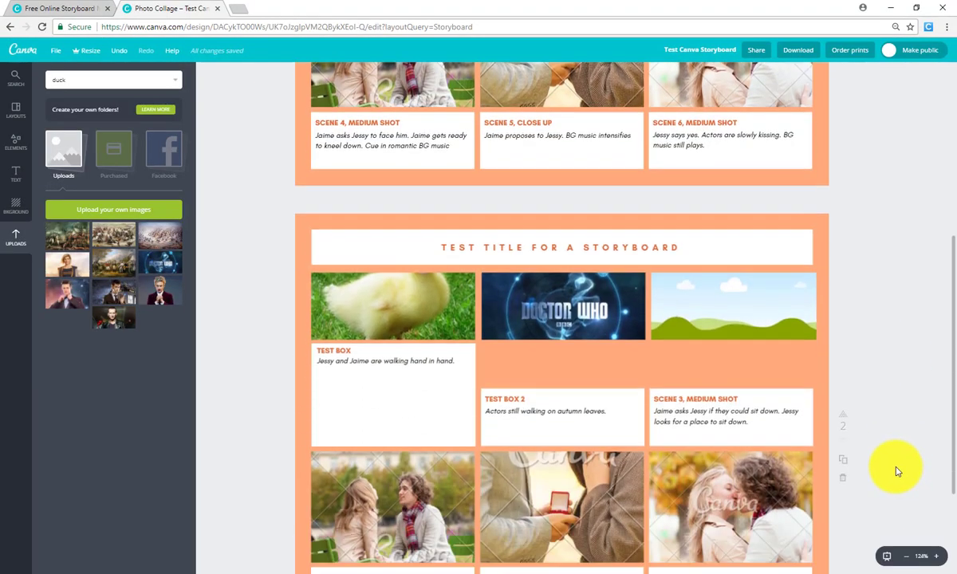
pyautogui.scroll(1, 895, 476)
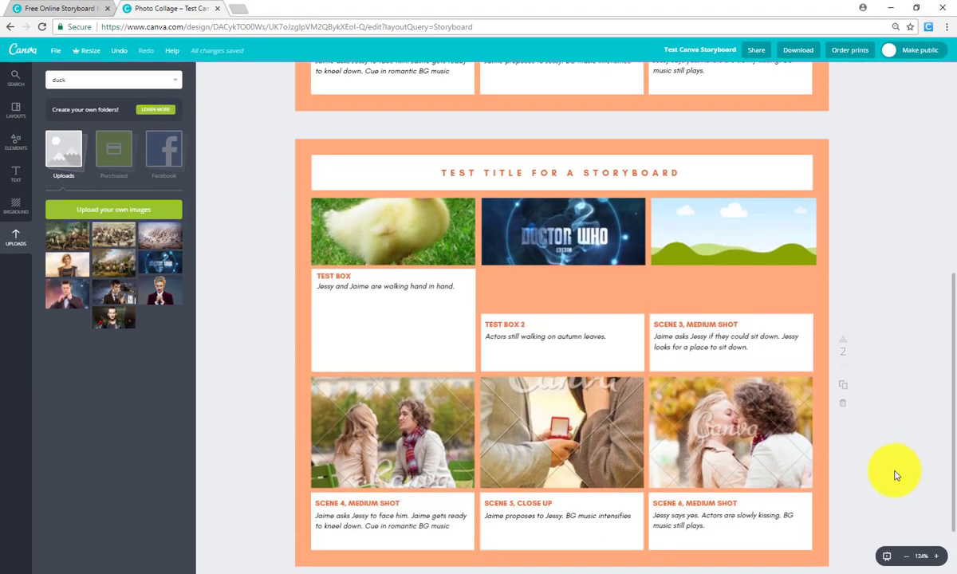
pyautogui.scroll(5, 895, 476)
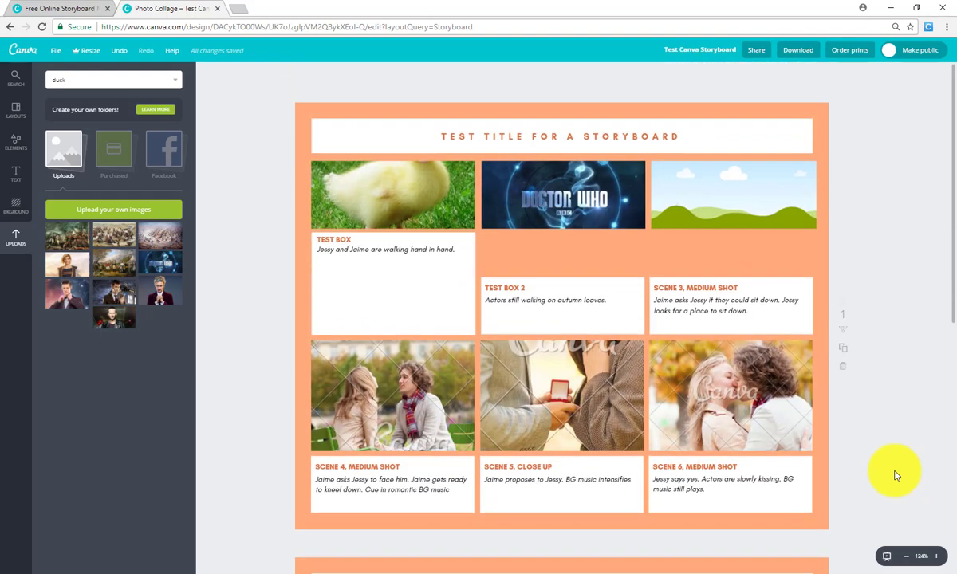